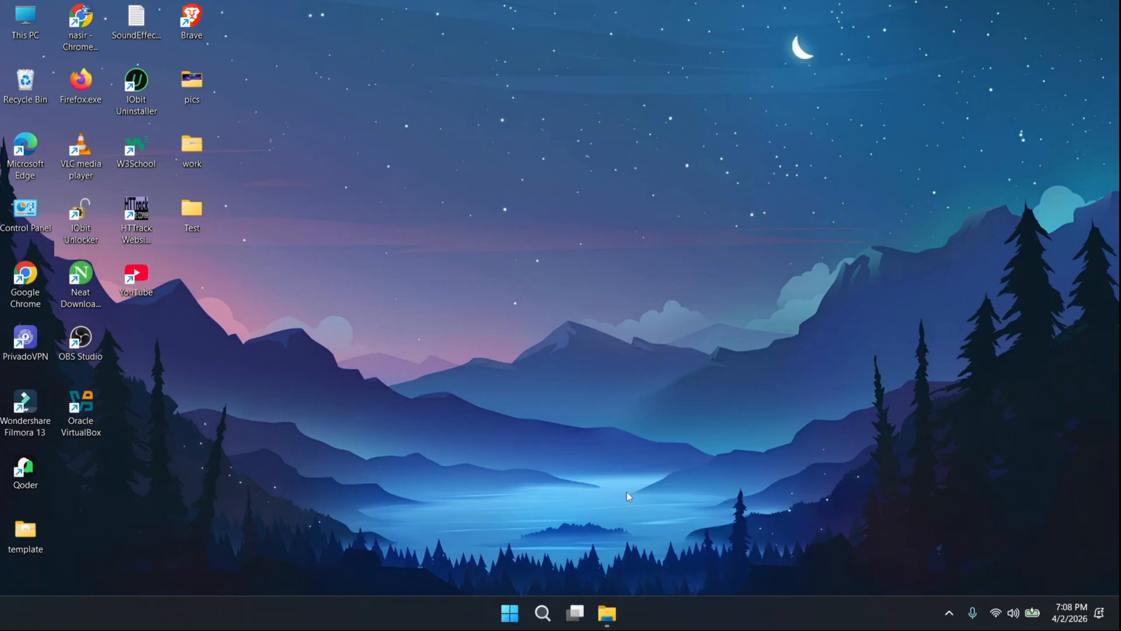
Step: Extract TranslucentTB-portable-x64.zip into its own folder within "Make Desktop Look Cool Part #42" and look over the extracted files
left_click(606, 613)
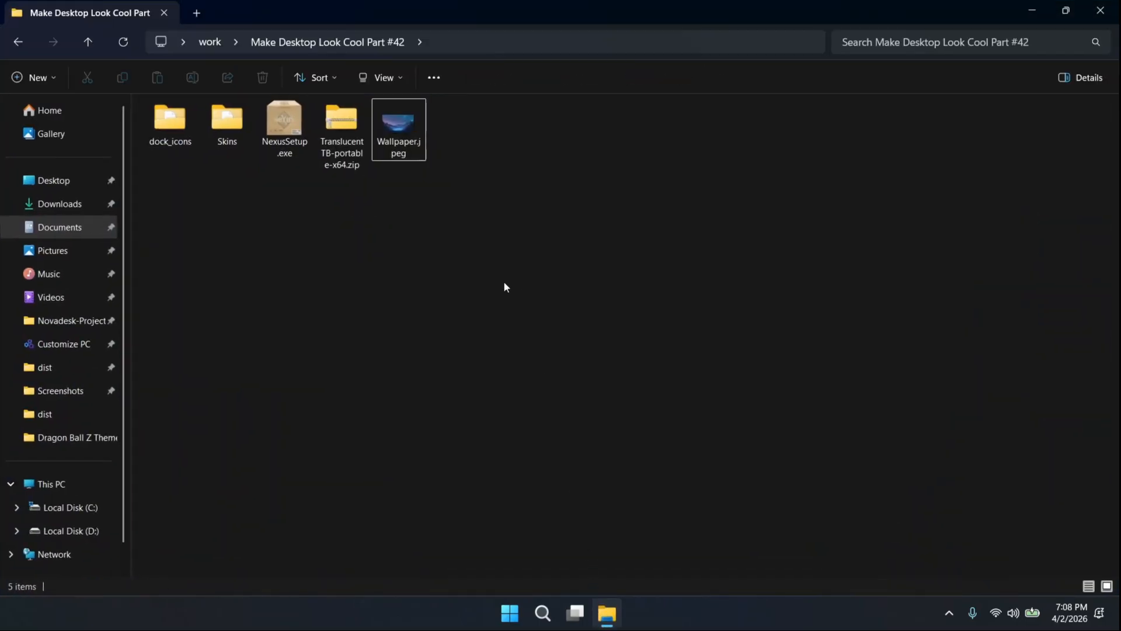
left_click(348, 125)
right_click(348, 125)
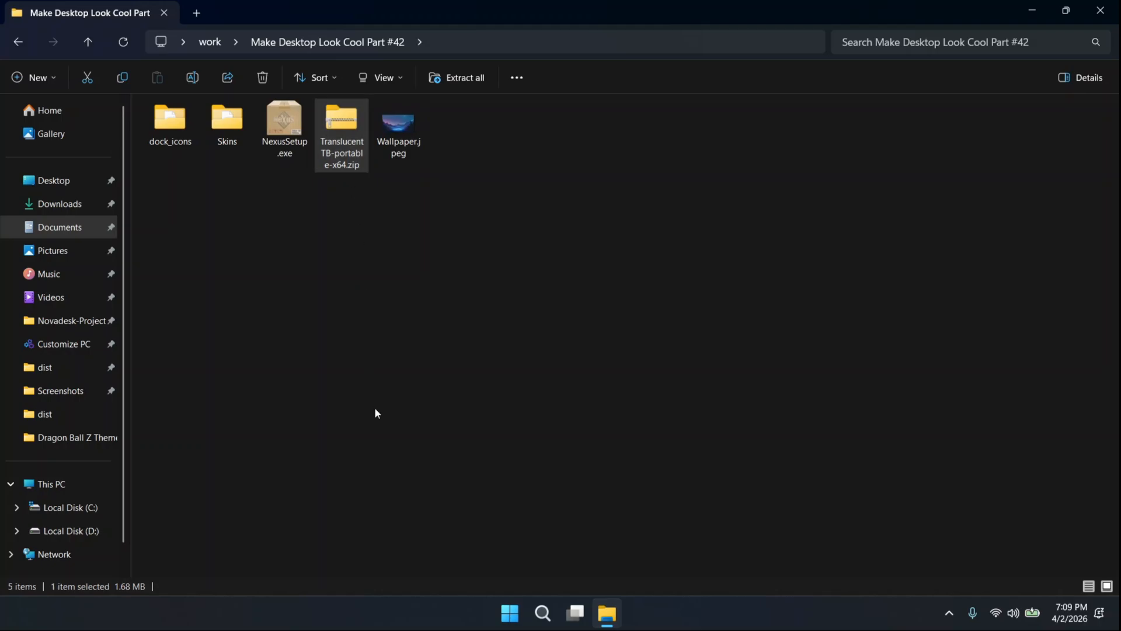
mouse_move(384, 448)
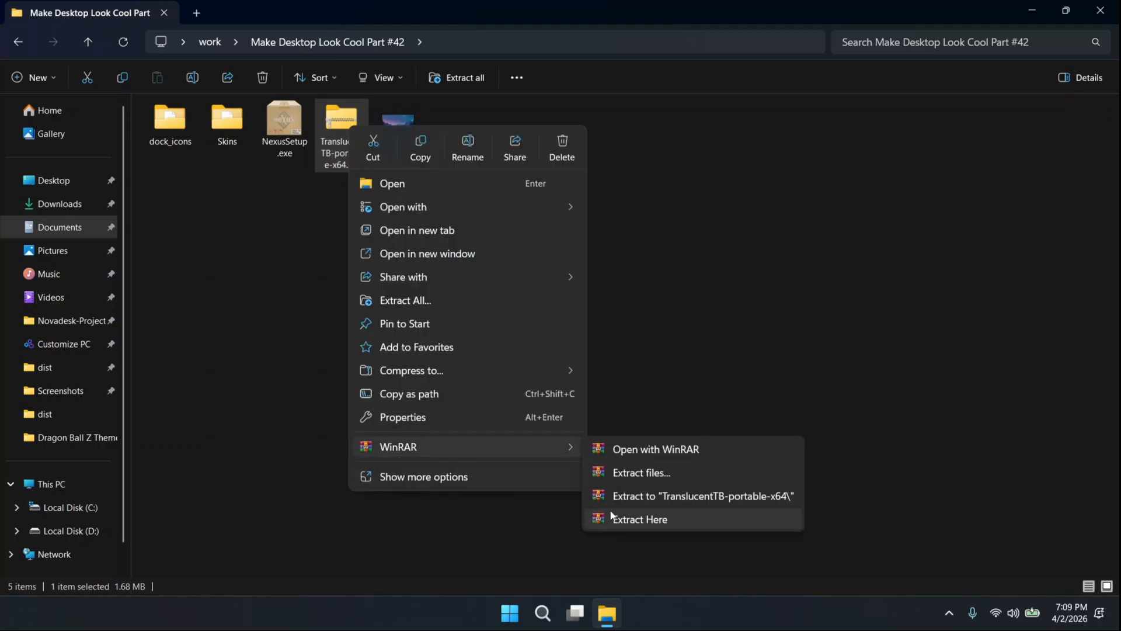
left_click(643, 498)
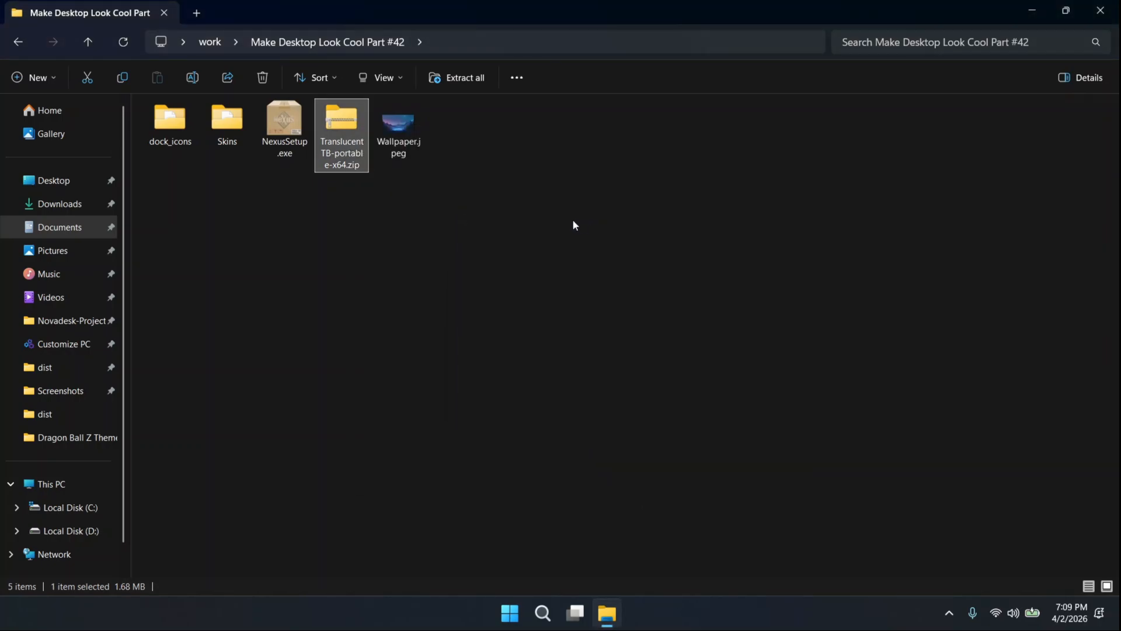
double_click(458, 129)
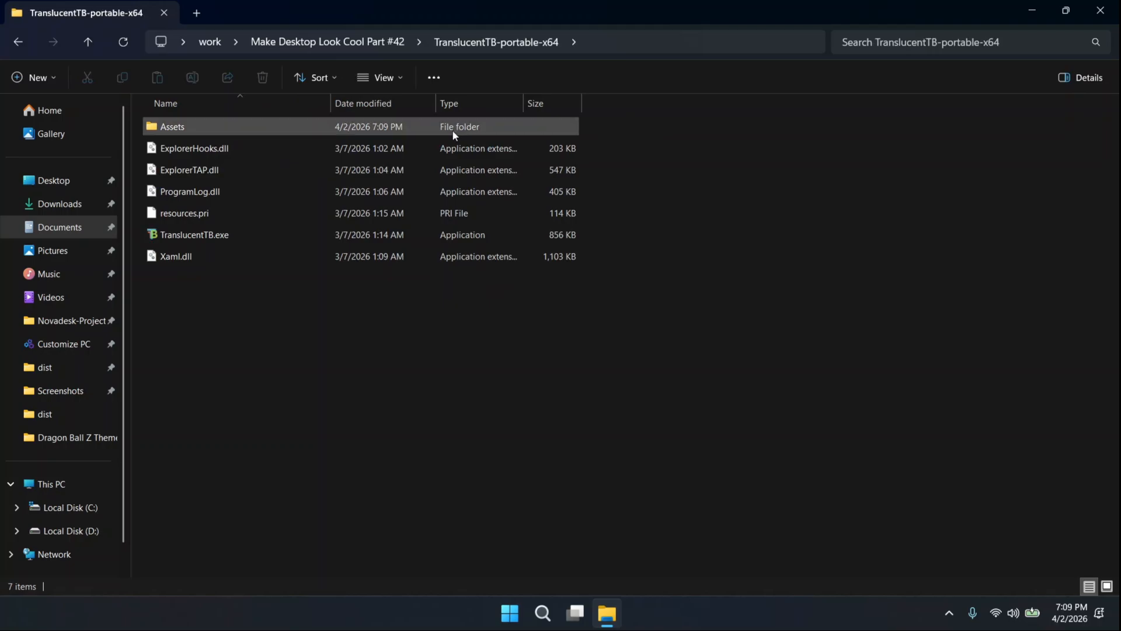
left_click_drag(249, 290, 248, 130)
left_click(247, 301)
left_click(18, 42)
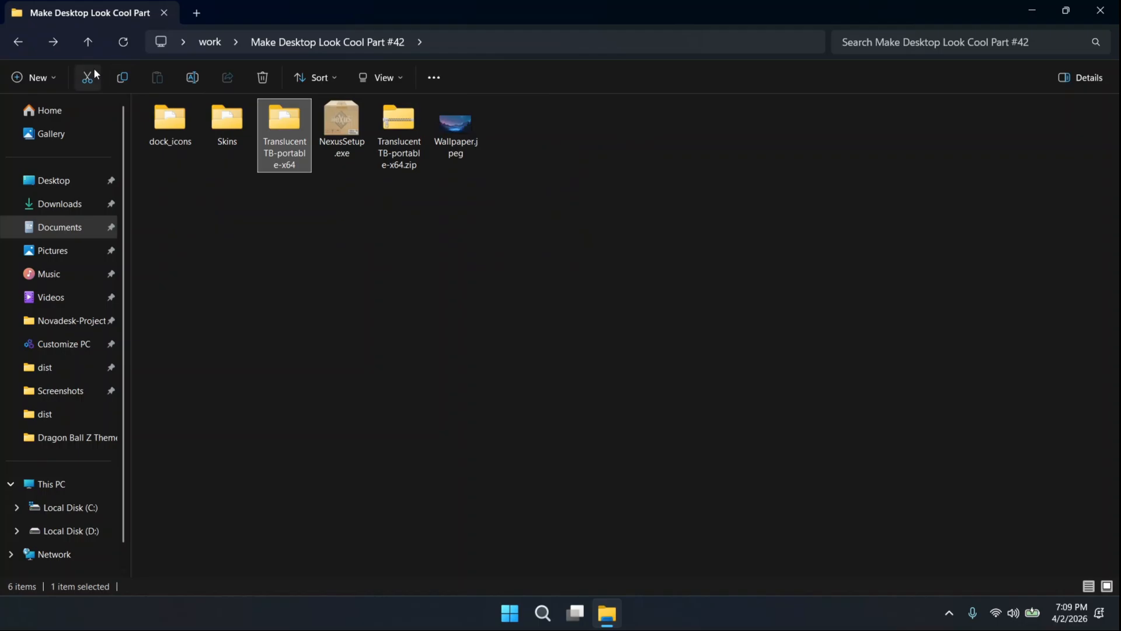
Step: Move the extracted TranslucentTB-portable-x64 folder into Documents, using a second file browser tab
left_click(93, 68)
left_click(195, 16)
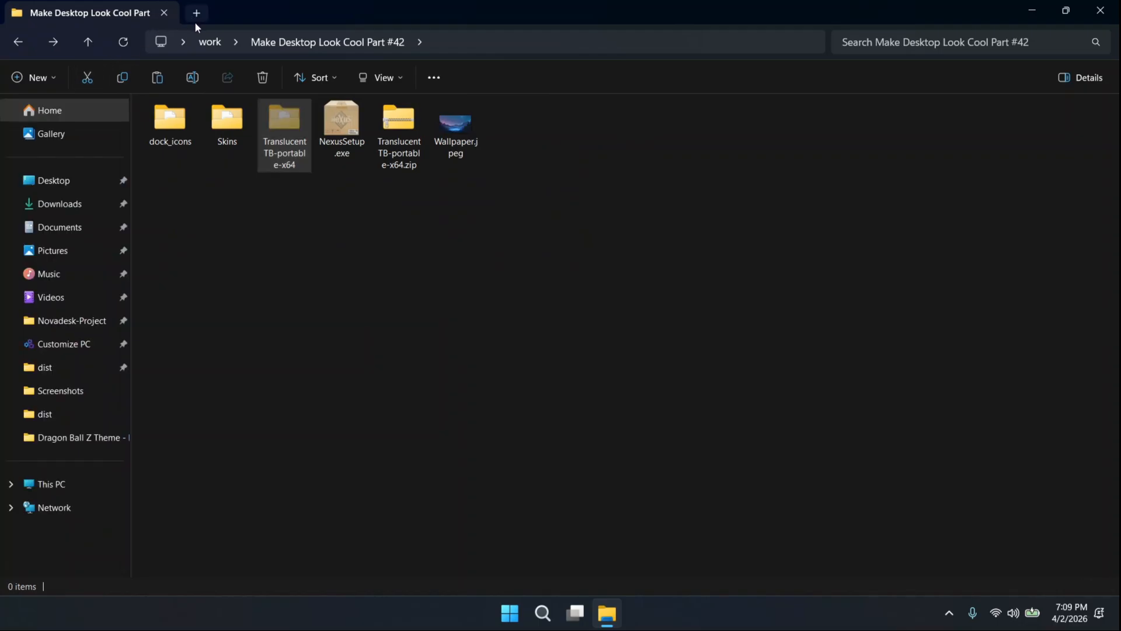
left_click(79, 228)
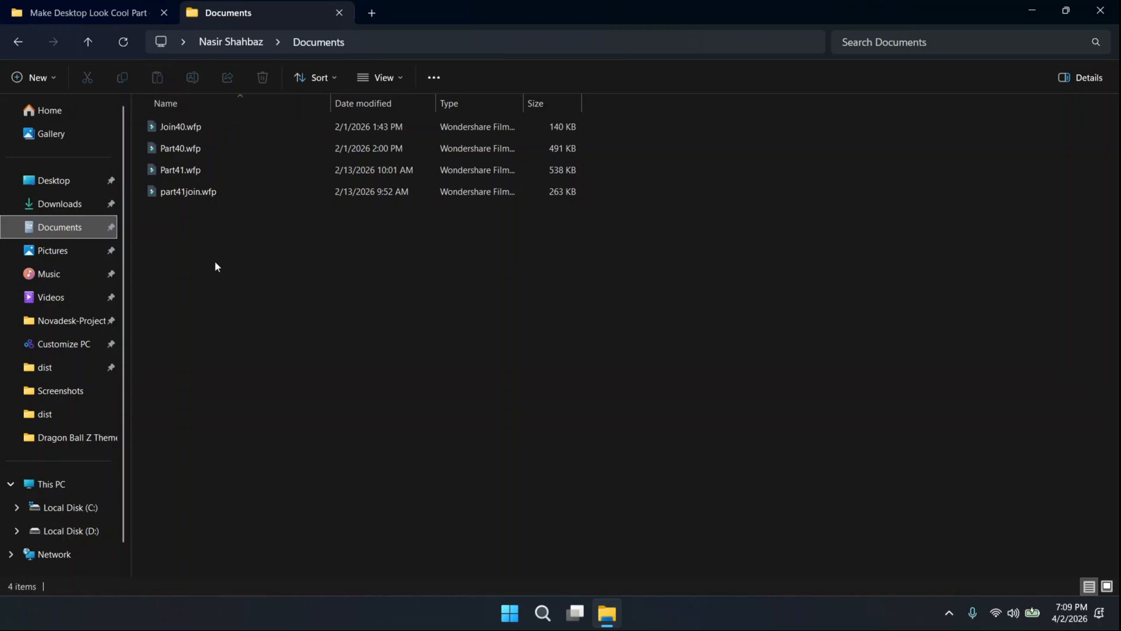
key("ctrl+v")
Step: Launch TranslucentTB.exe from the TranslucentTB-portable-x64 folder in Documents and minimize the file browser window
double_click(212, 216)
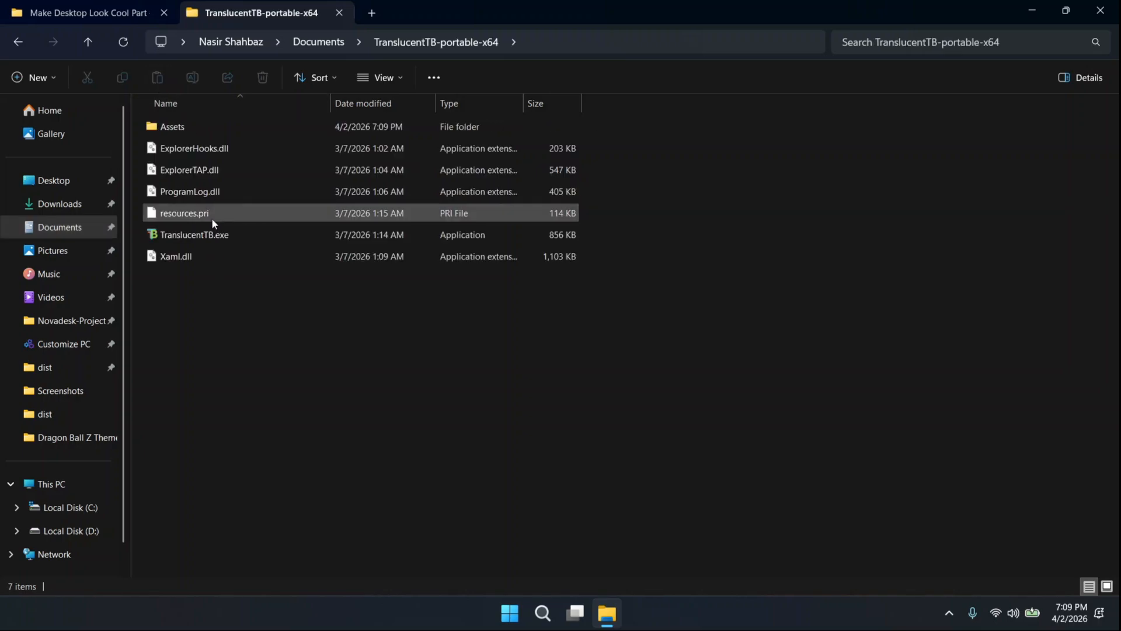
left_click(212, 238)
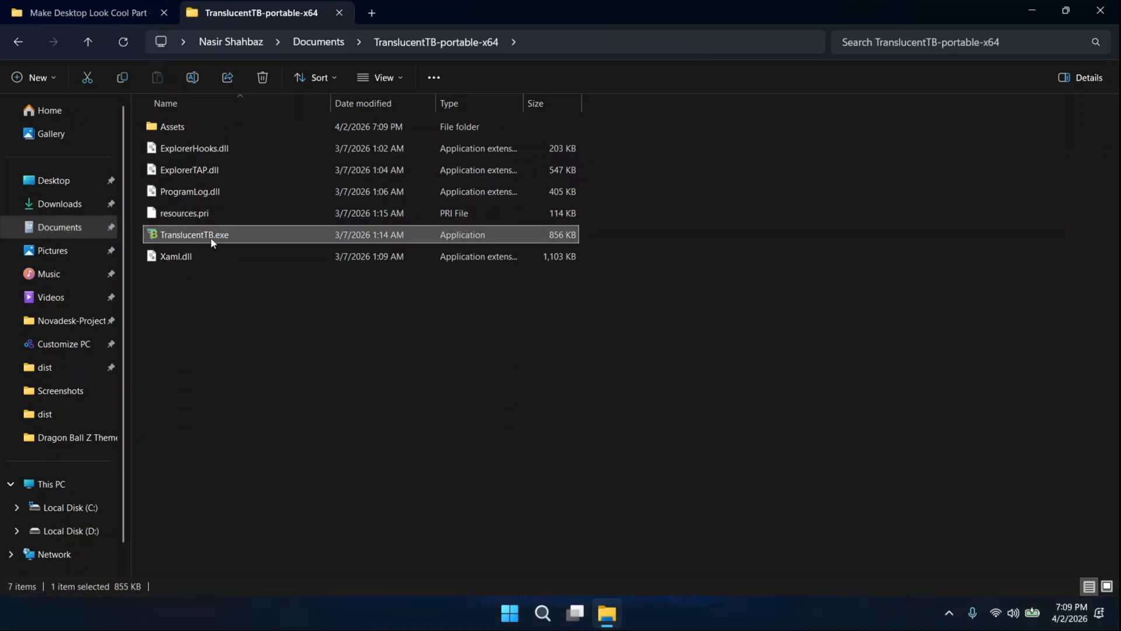
left_click(653, 458)
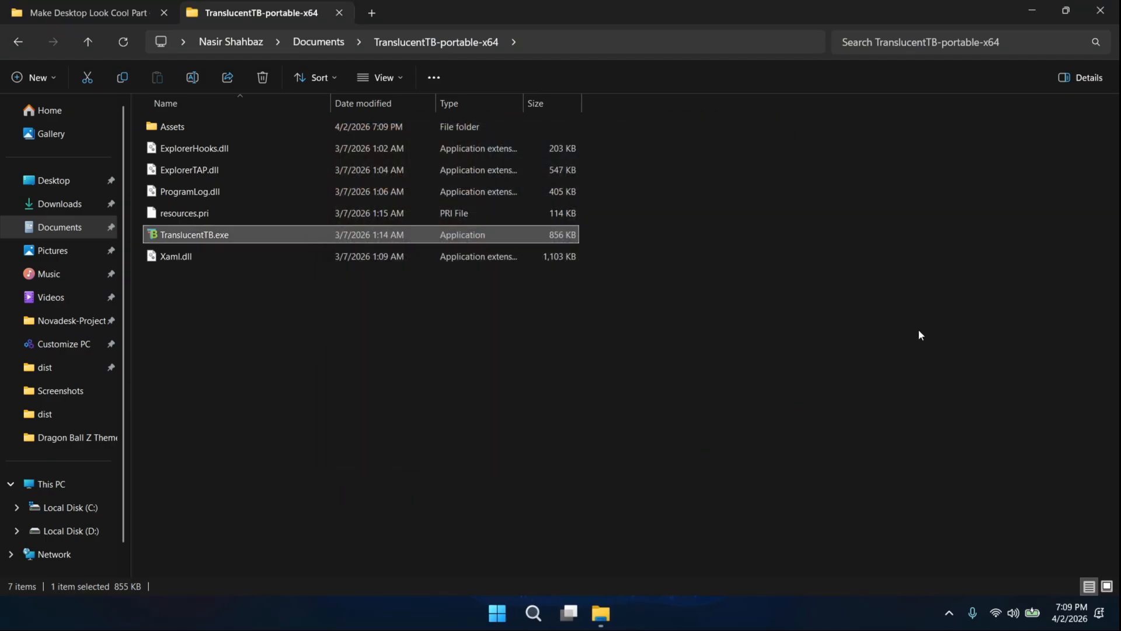
left_click(1032, 10)
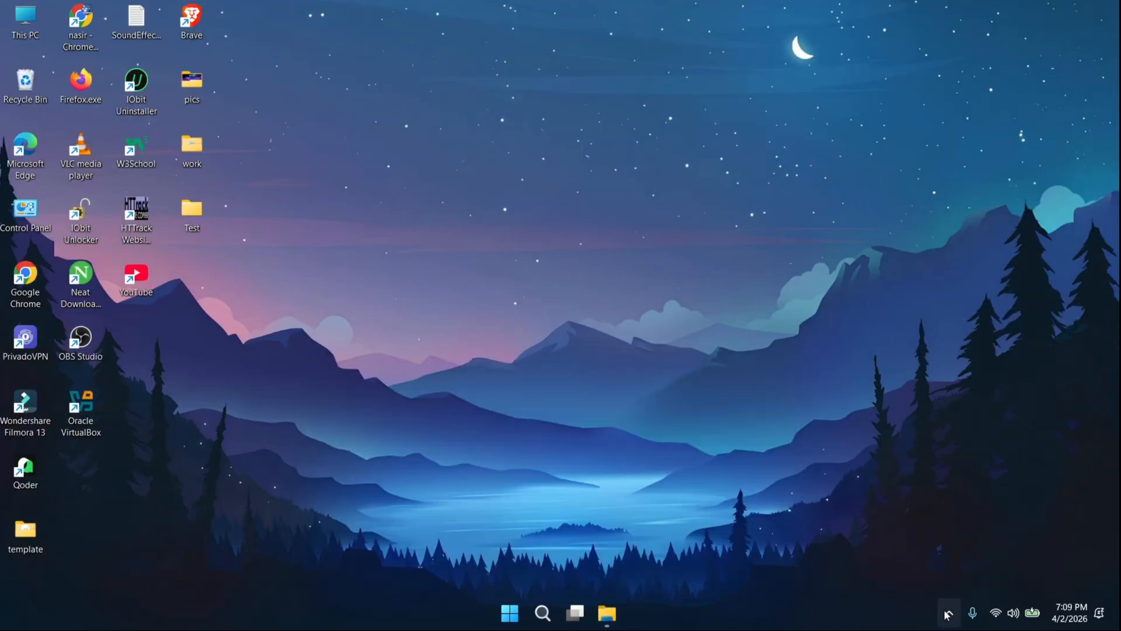
Step: Enable the Visible window taskbar state in TranslucentTB
left_click(948, 614)
right_click(921, 568)
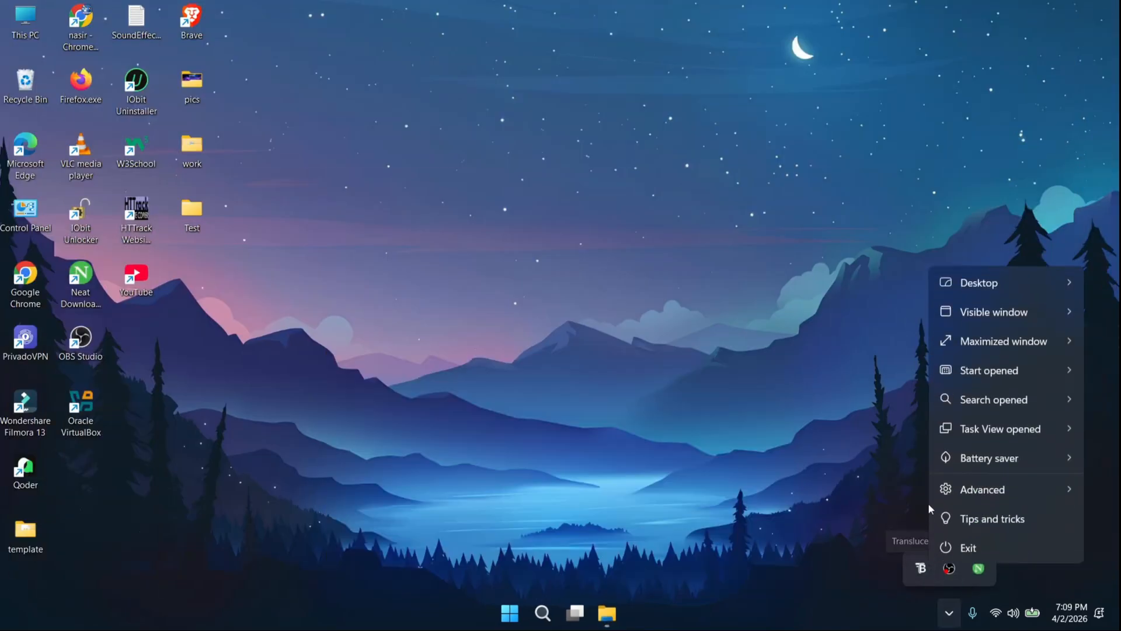
mouse_move(966, 284)
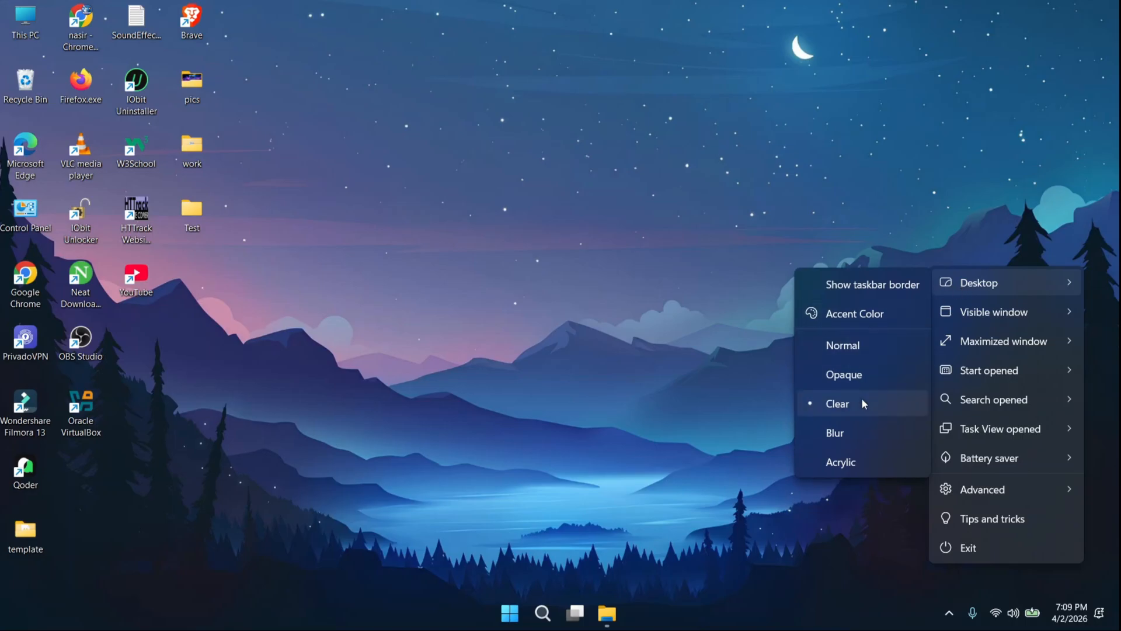
mouse_move(956, 314)
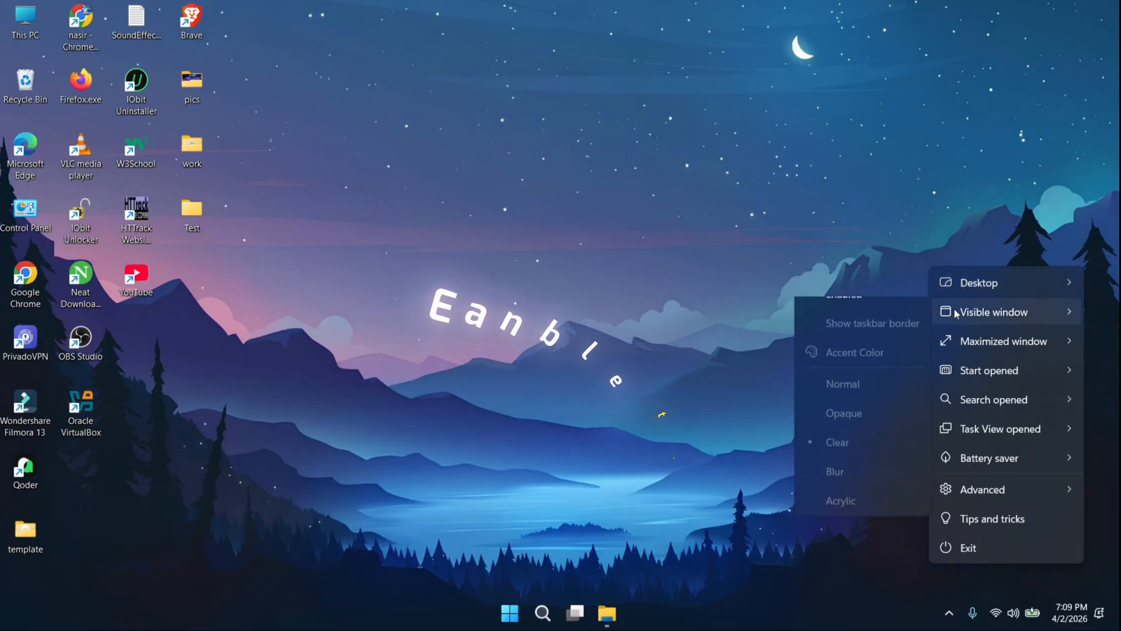
left_click(886, 317)
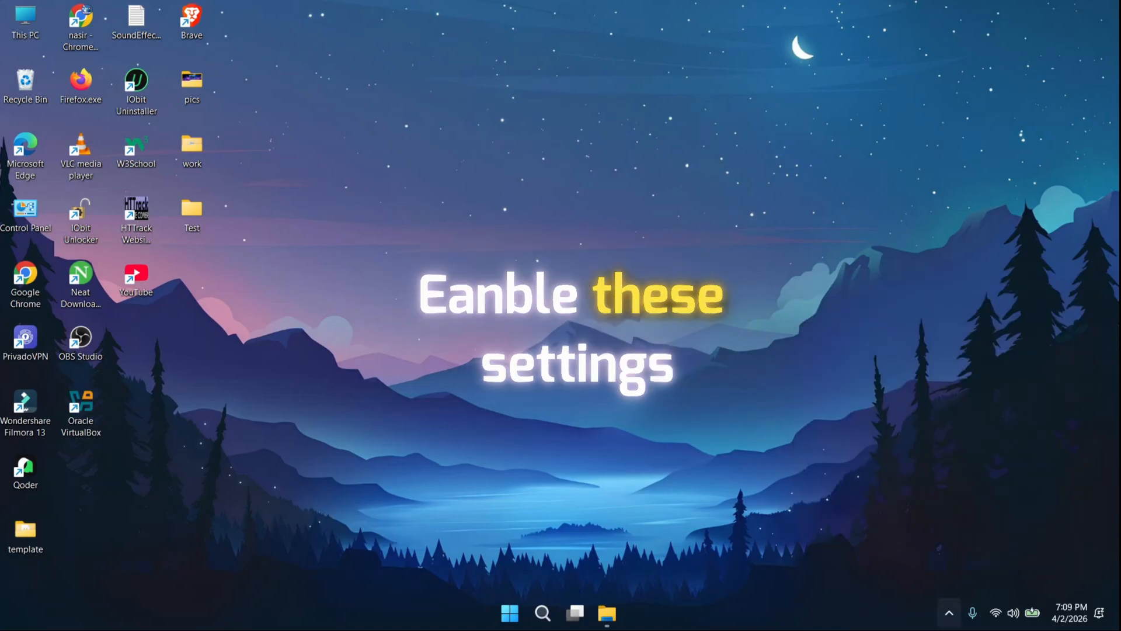
Step: Check the Visible window appearance options and enable the Maximized window taskbar state in TranslucentTB
left_click(941, 617)
right_click(921, 576)
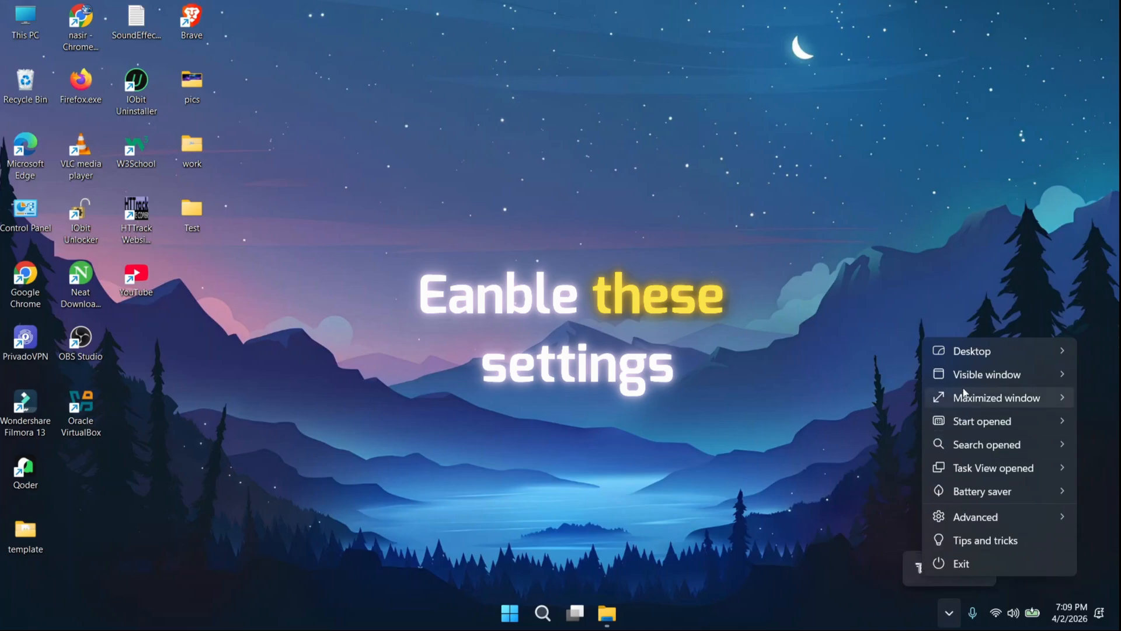
mouse_move(958, 375)
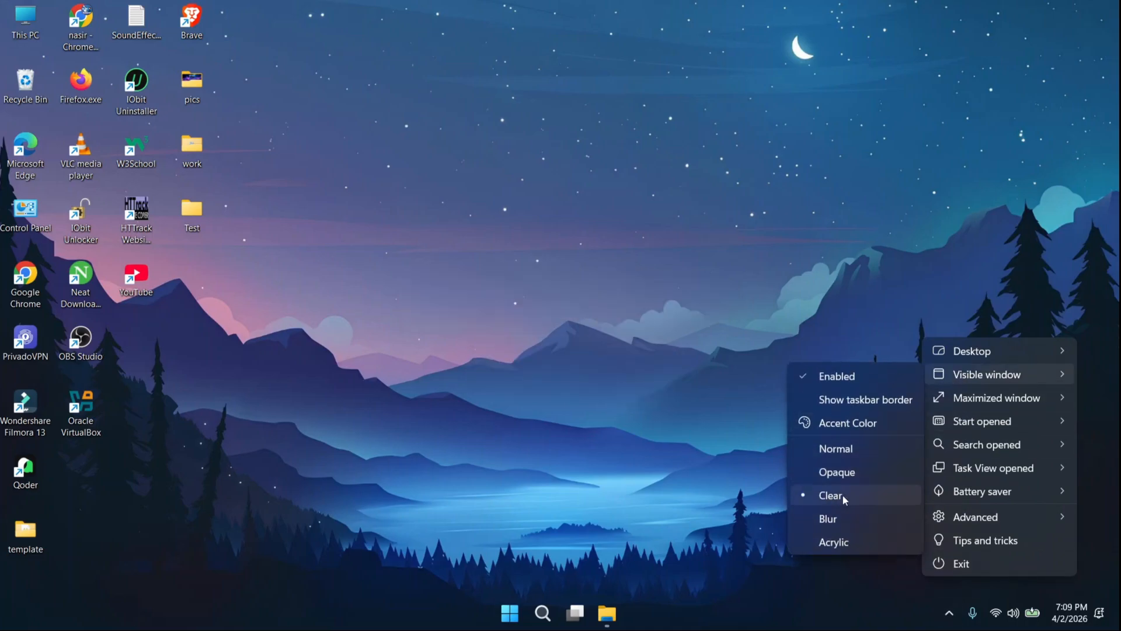
mouse_move(947, 402)
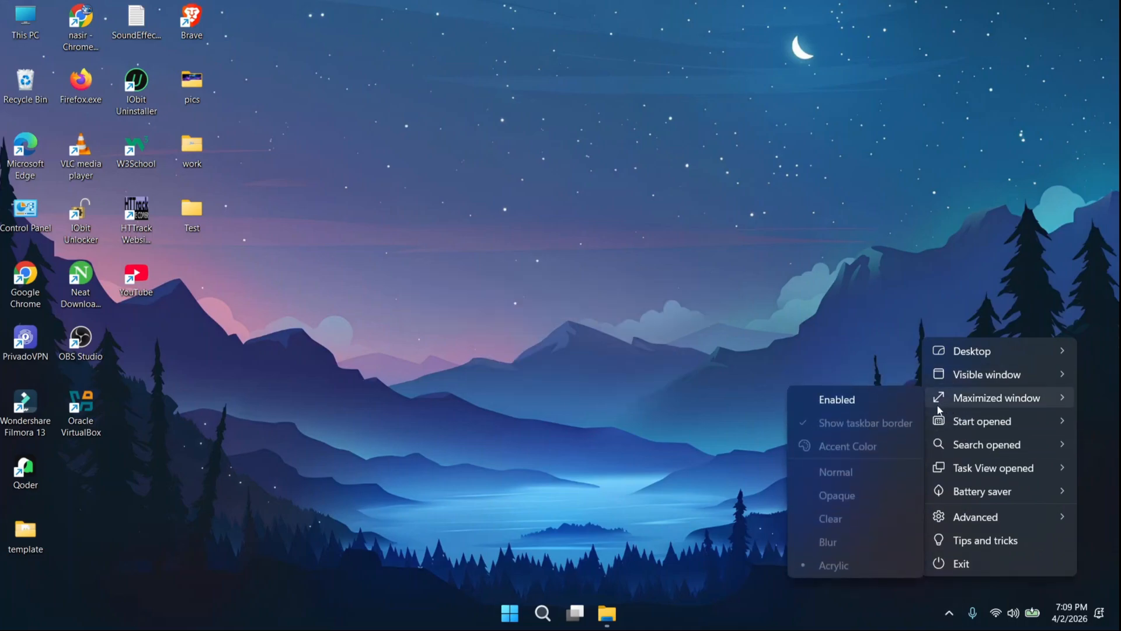
left_click(867, 406)
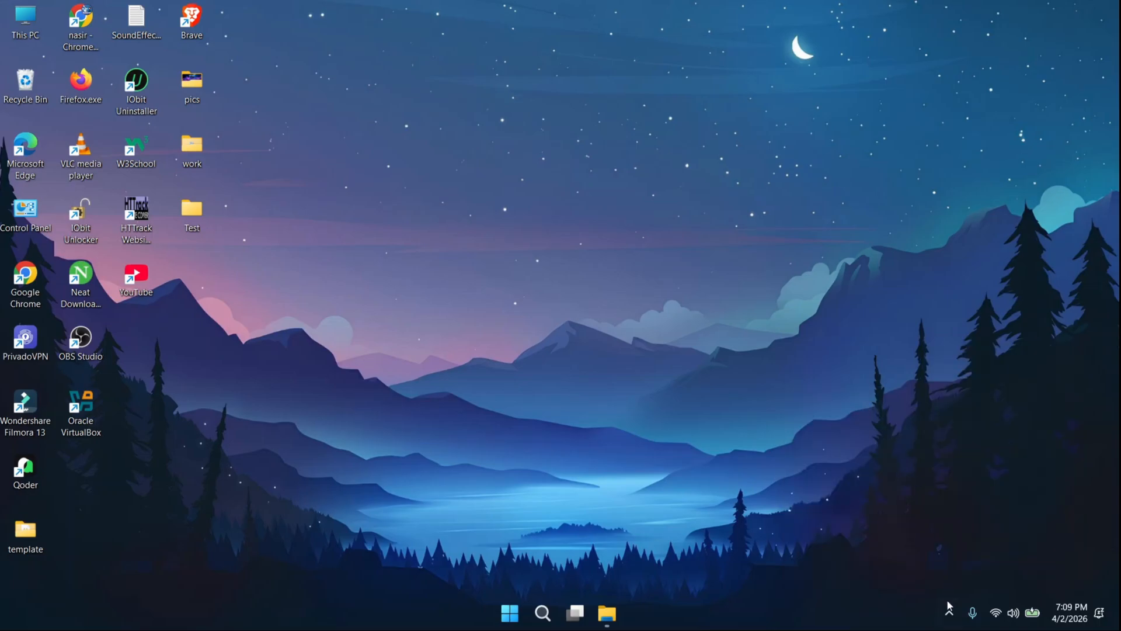
Step: Enable the Start opened taskbar state in TranslucentTB
left_click(949, 613)
left_click(908, 570)
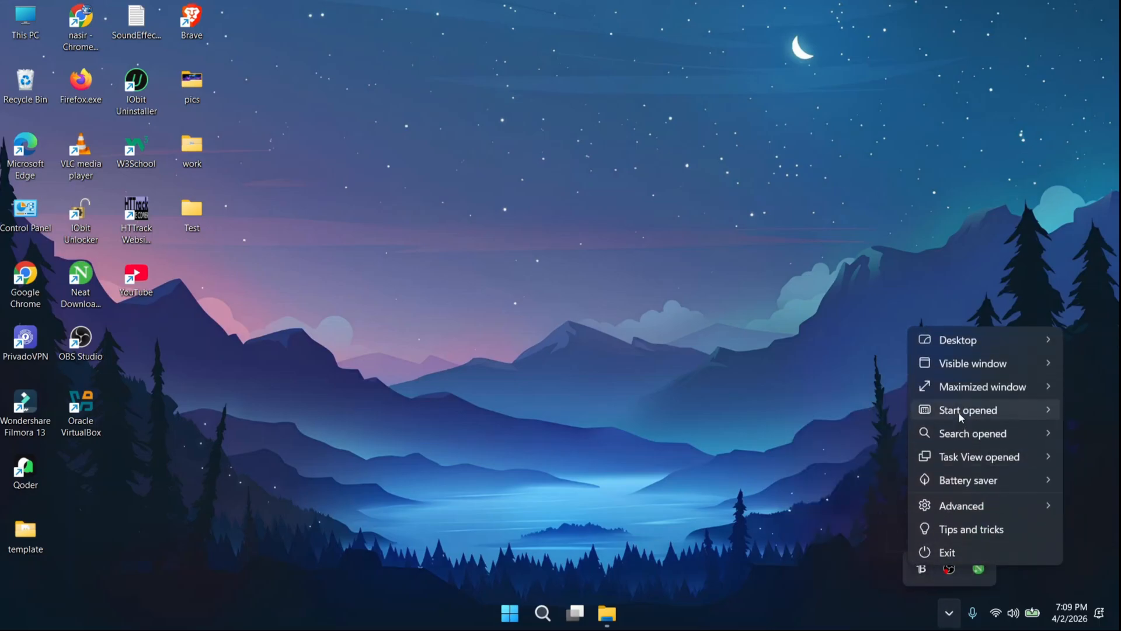
mouse_move(959, 410)
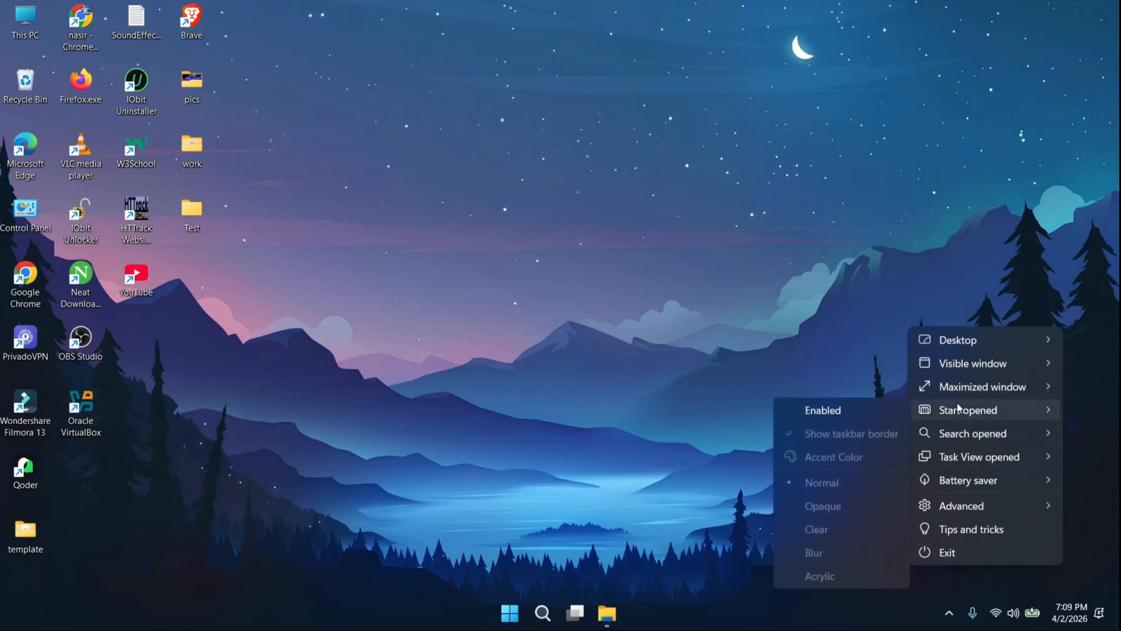
left_click(866, 408)
Step: Enable the Search opened taskbar state in TranslucentTB and review the options of the Task View opened state
left_click(949, 613)
left_click(917, 576)
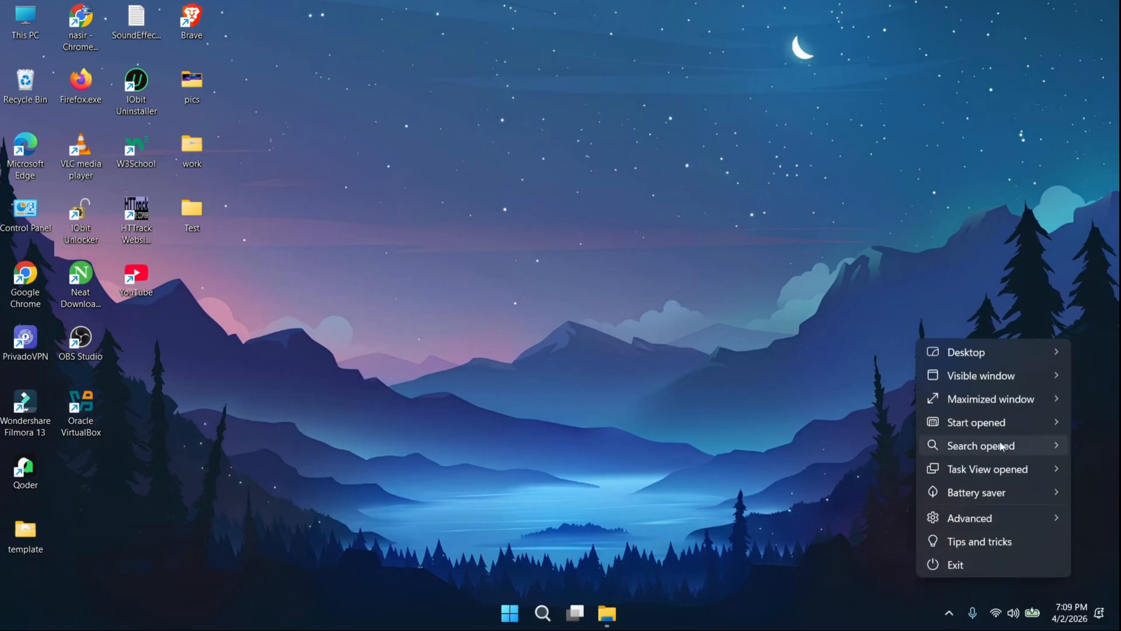
mouse_move(999, 446)
left_click(856, 276)
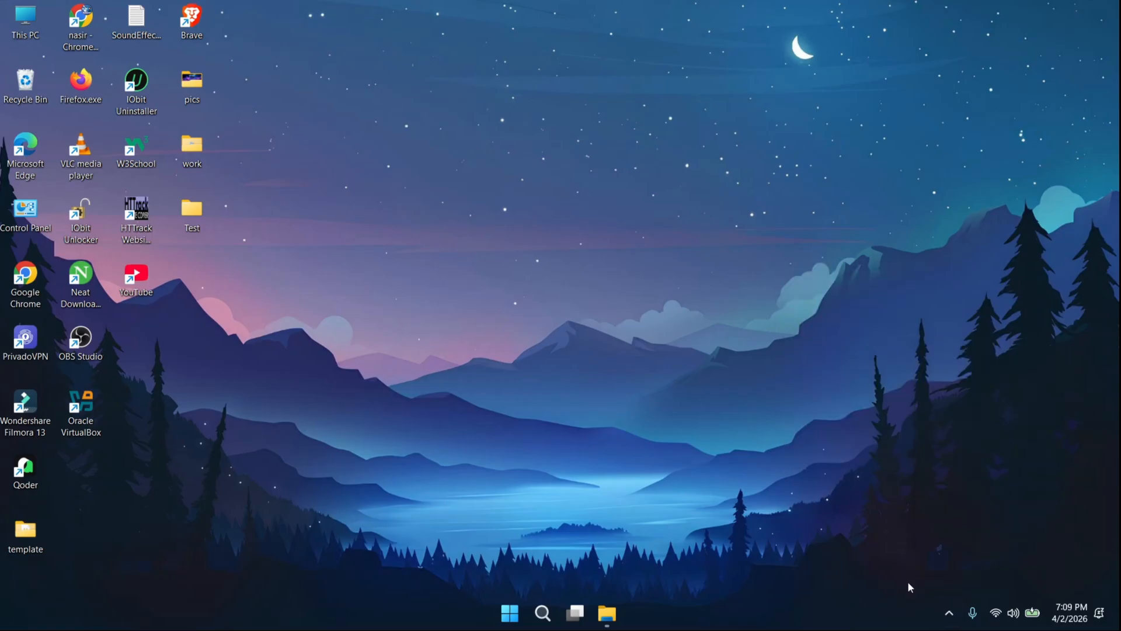
left_click(950, 613)
left_click(920, 566)
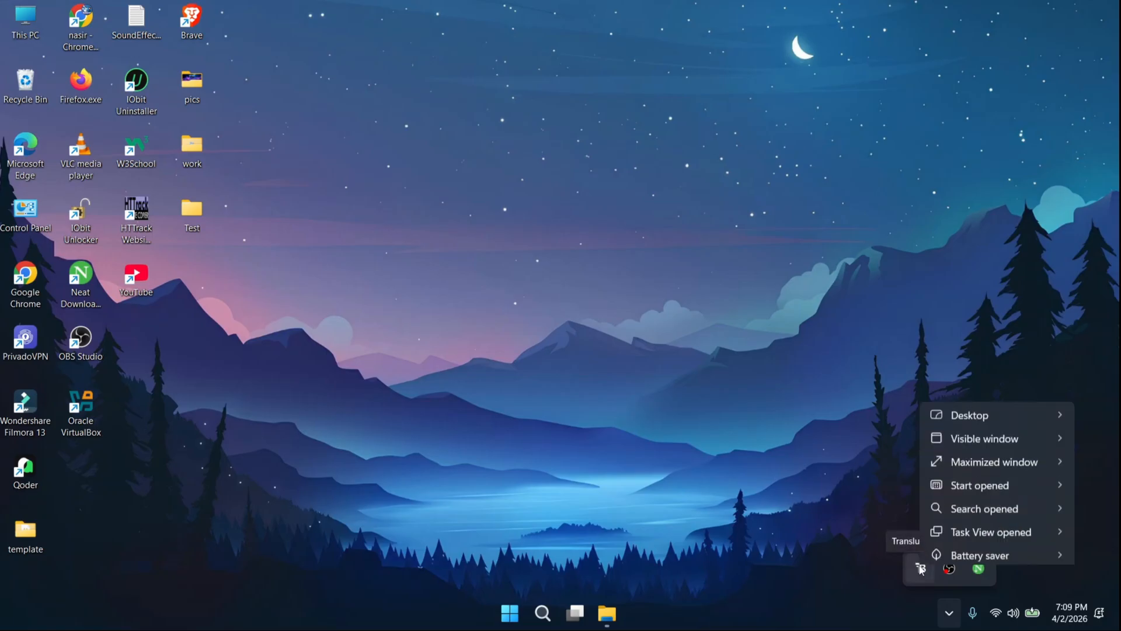
mouse_move(985, 461)
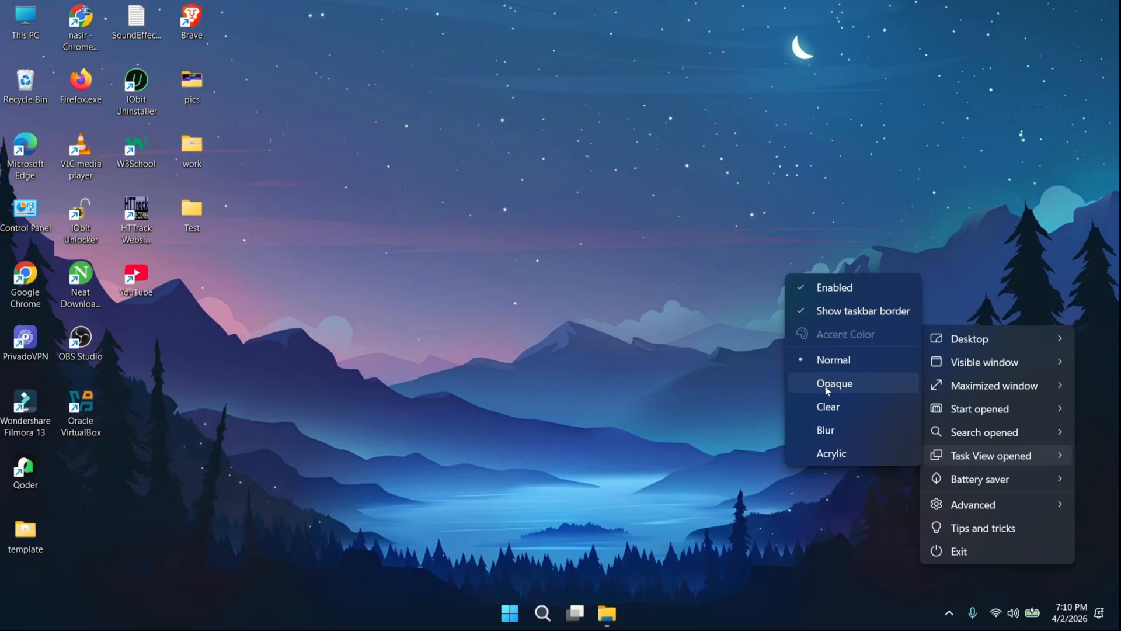
left_click(664, 426)
Step: Open the Windows taskbar settings and maximize the settings window
right_click(719, 610)
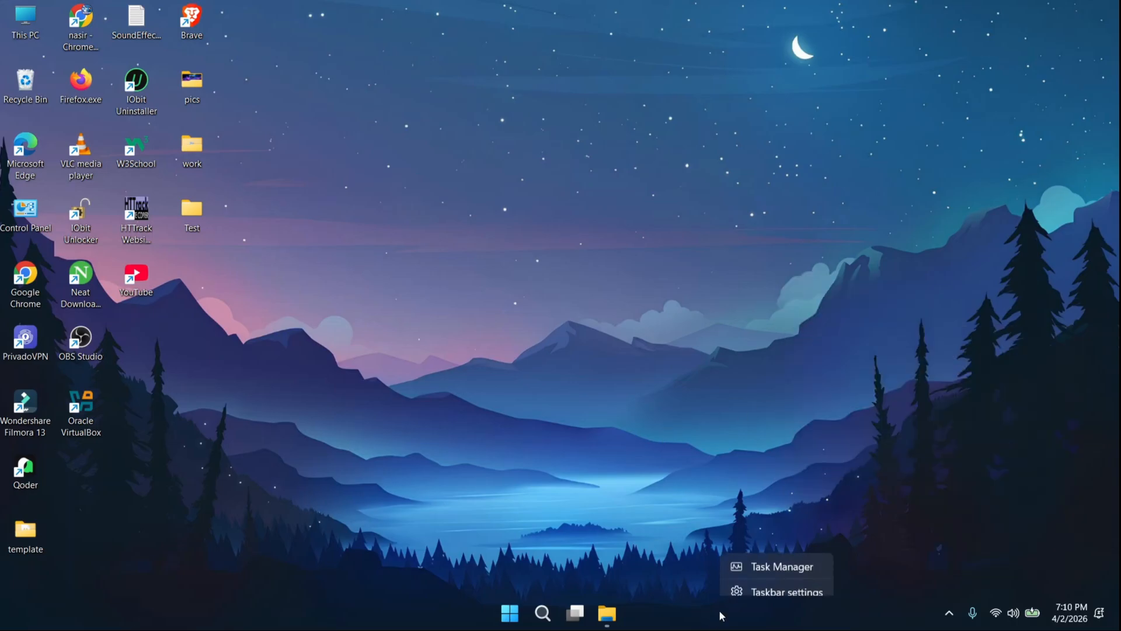
left_click(797, 586)
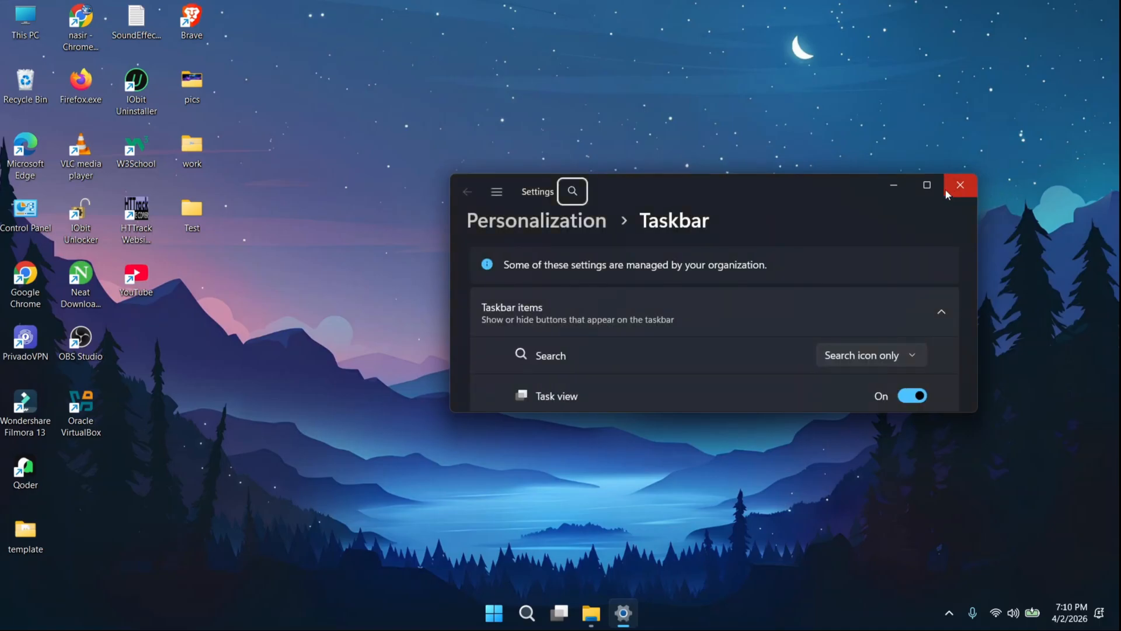
left_click(930, 186)
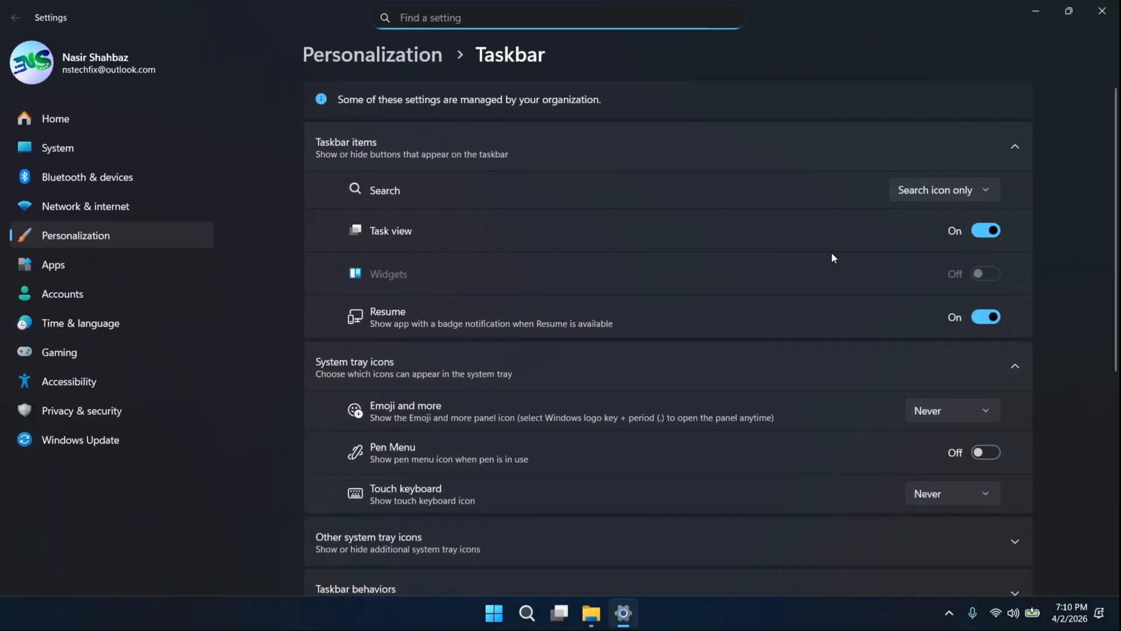
Step: Set the taskbar alignment to Left under Taskbar behaviors and close the settings
scroll(835, 318, "down", 1)
scroll(835, 318, "down", 3)
scroll(855, 324, "down", 5)
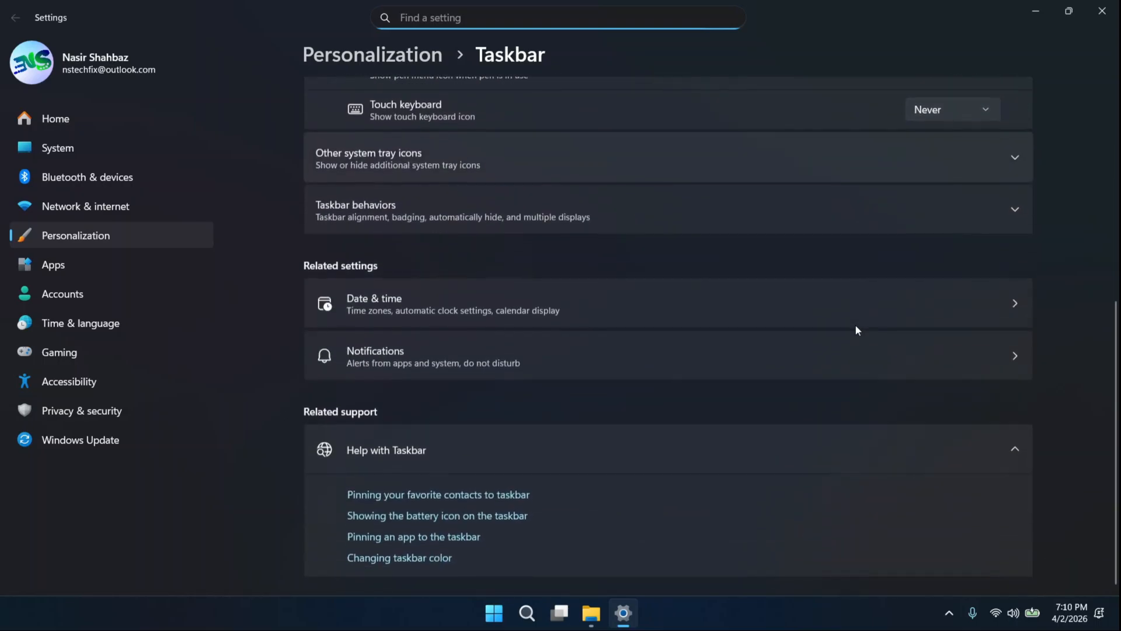
scroll(855, 327, "up", 3)
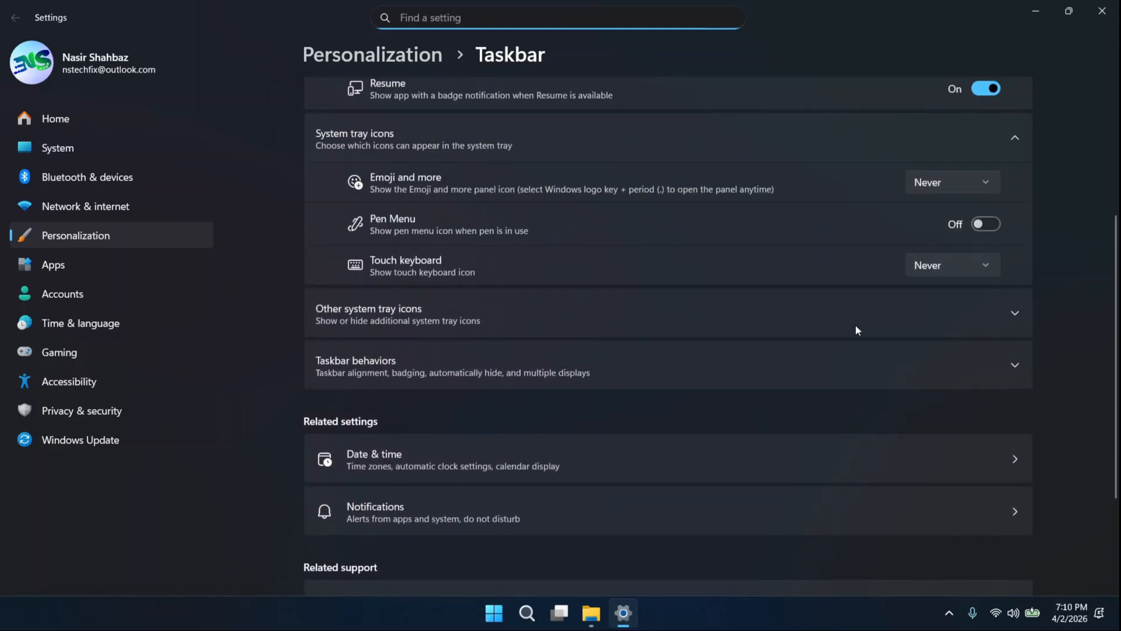
left_click(824, 353)
scroll(825, 354, "down", 2)
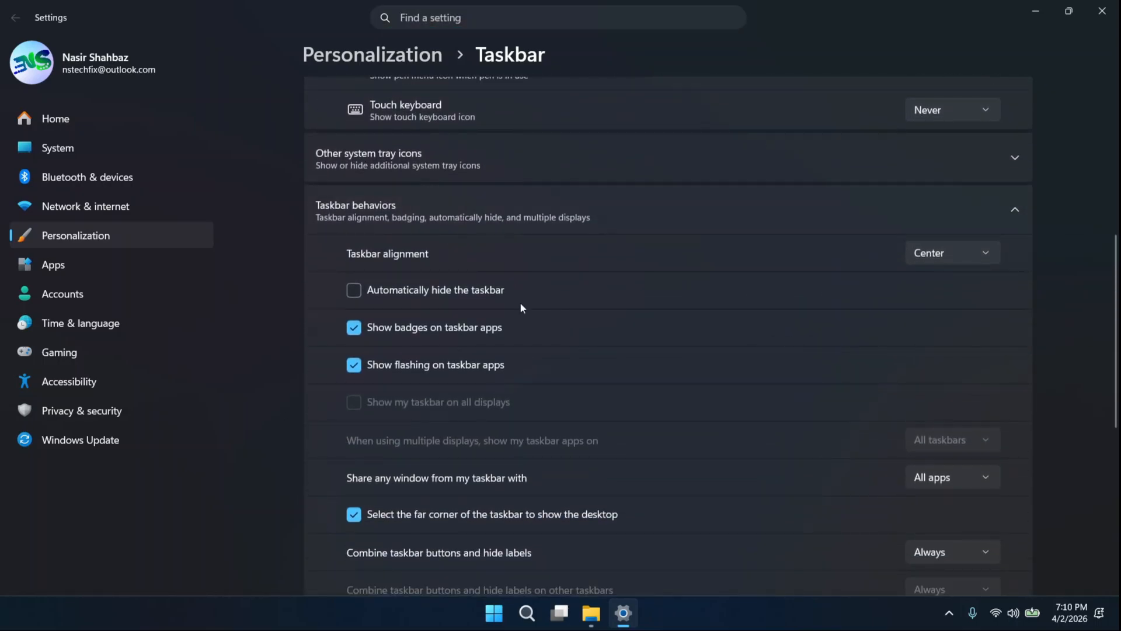
left_click(928, 256)
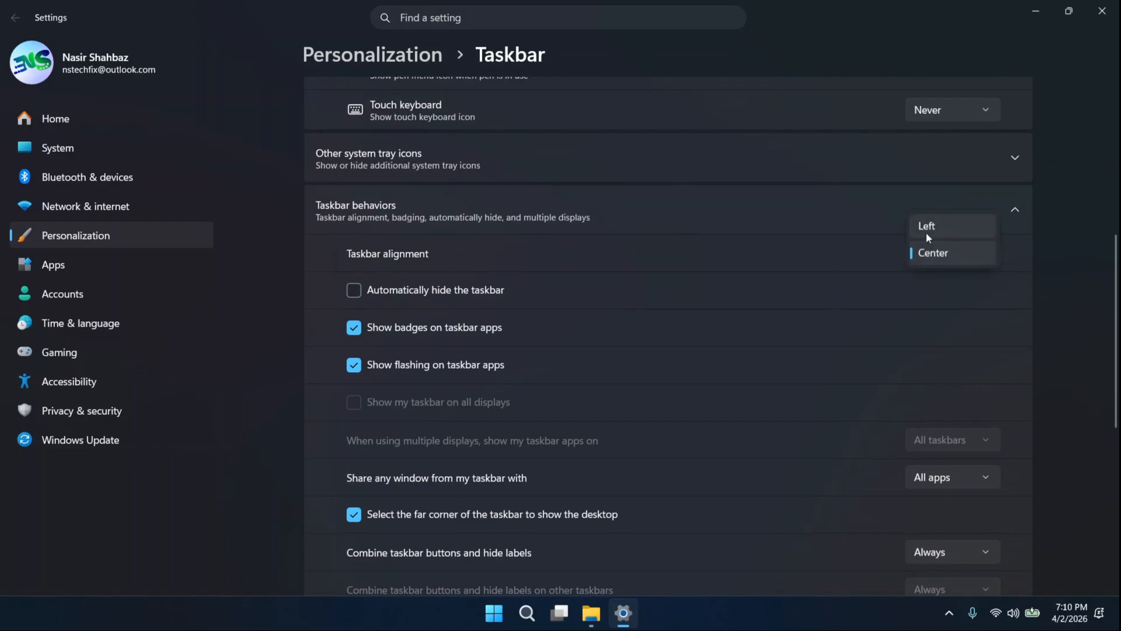
left_click(926, 230)
left_click(1102, 10)
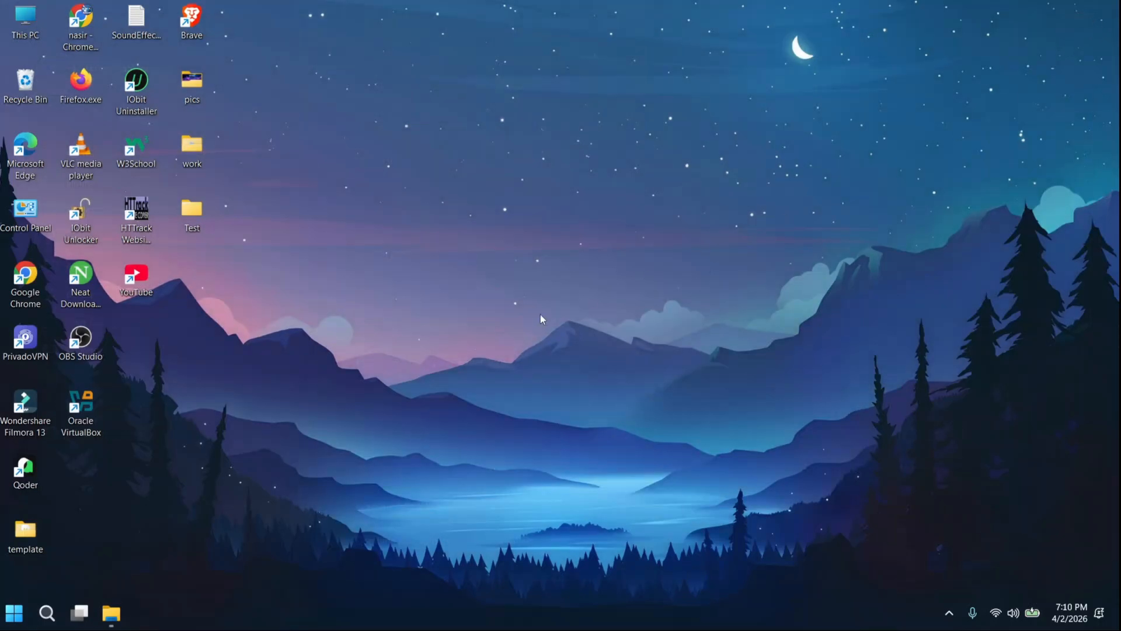
Step: Hide all icons on the desktop
right_click(447, 164)
mouse_move(479, 179)
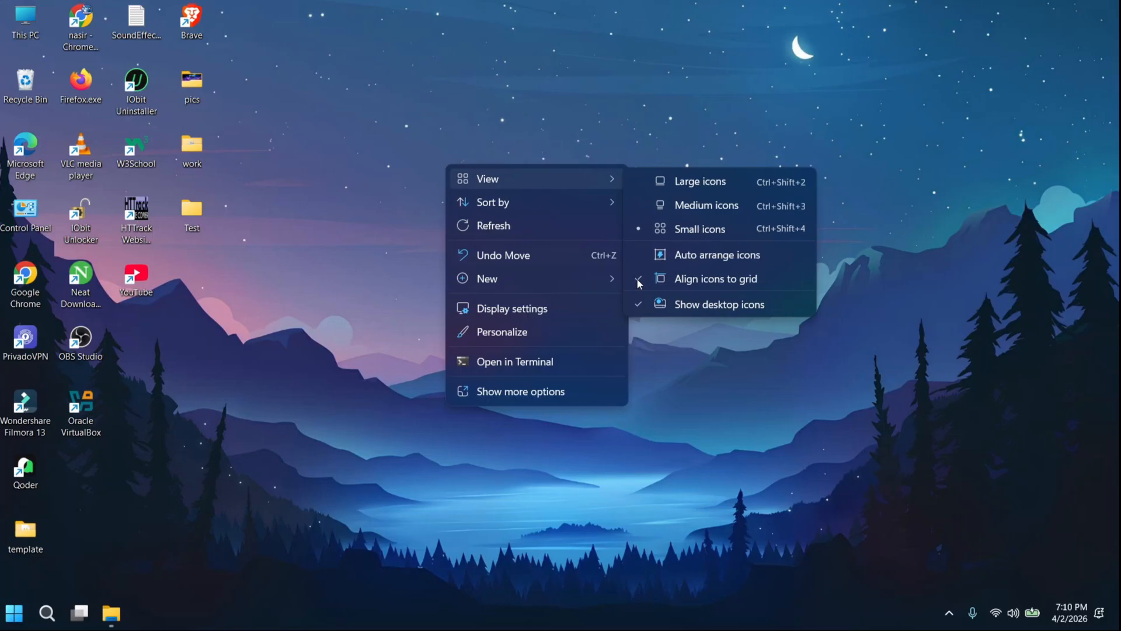
left_click(665, 304)
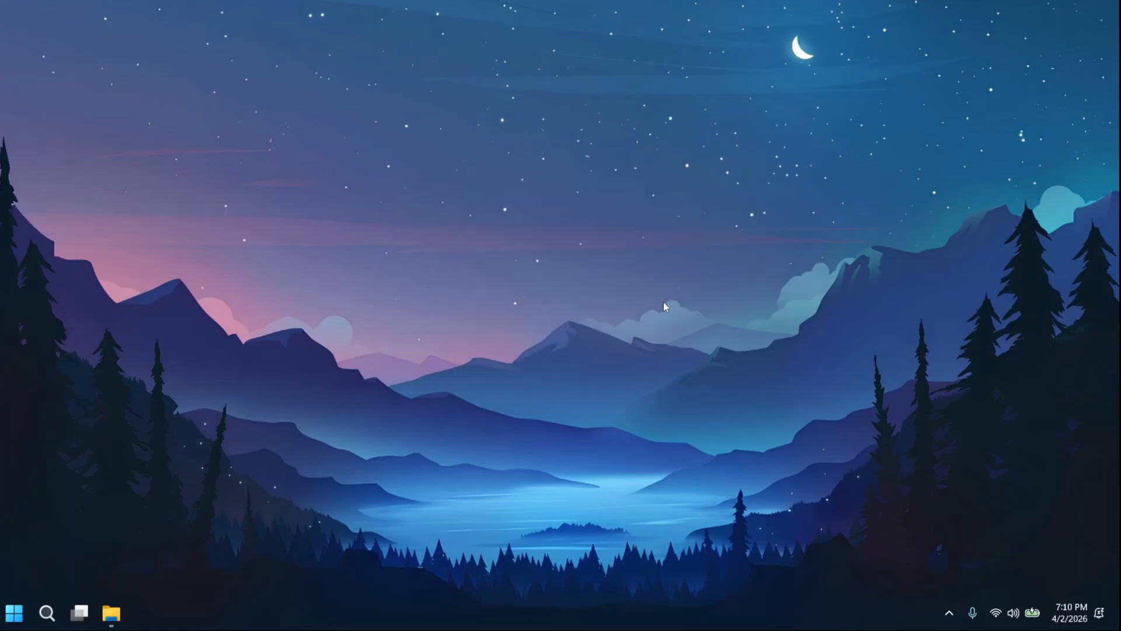
Step: Move the dock_icons folder from Make Desktop Look Cool Part #42 to the root of Local Disk (C:), closing the extra folder tabs
left_click(117, 617)
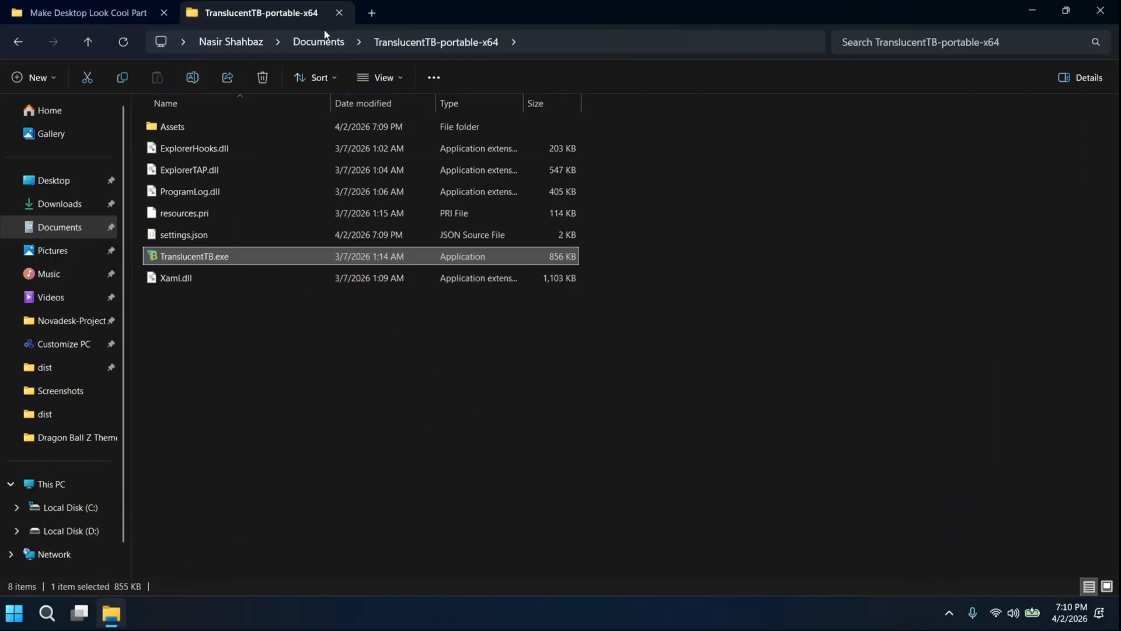
left_click(340, 14)
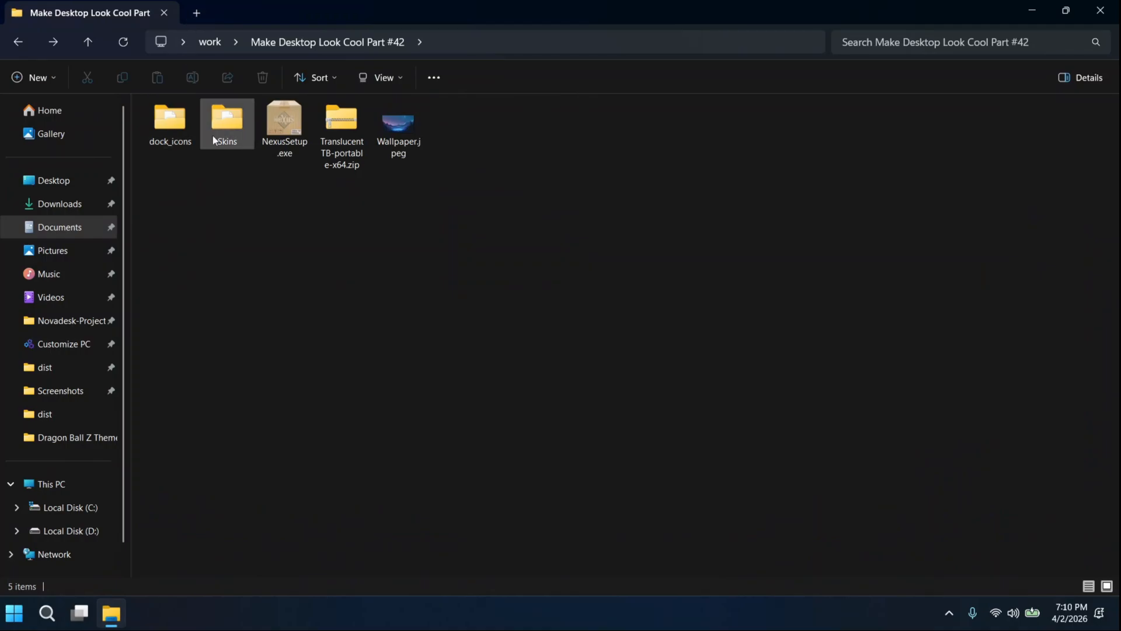
left_click(180, 138)
left_click(89, 78)
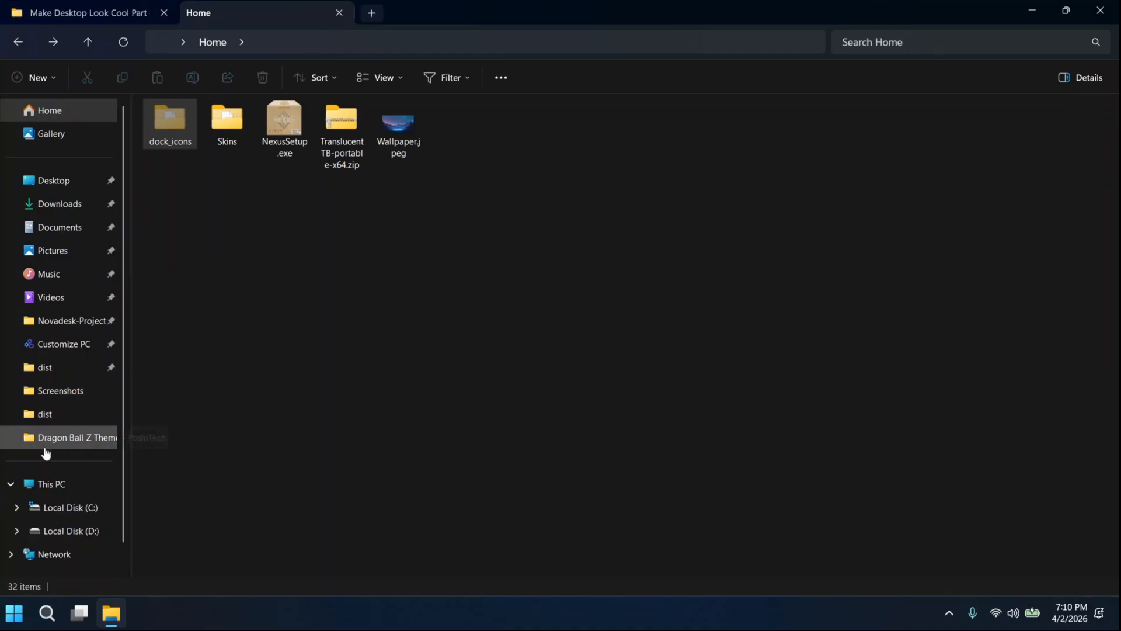
left_click(67, 506)
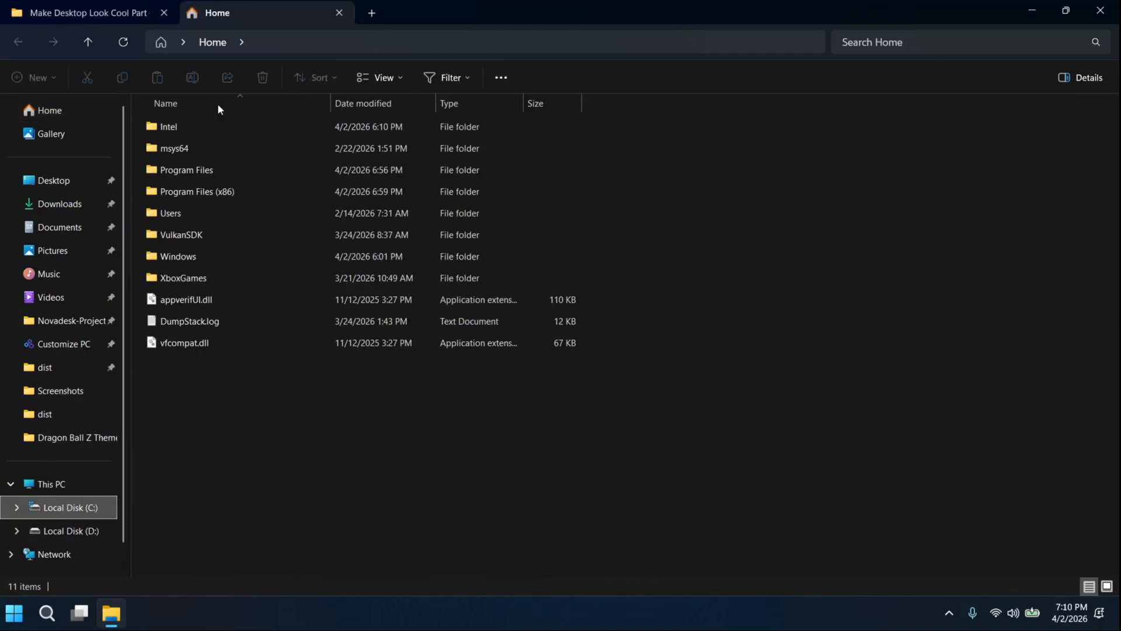
left_click(151, 78)
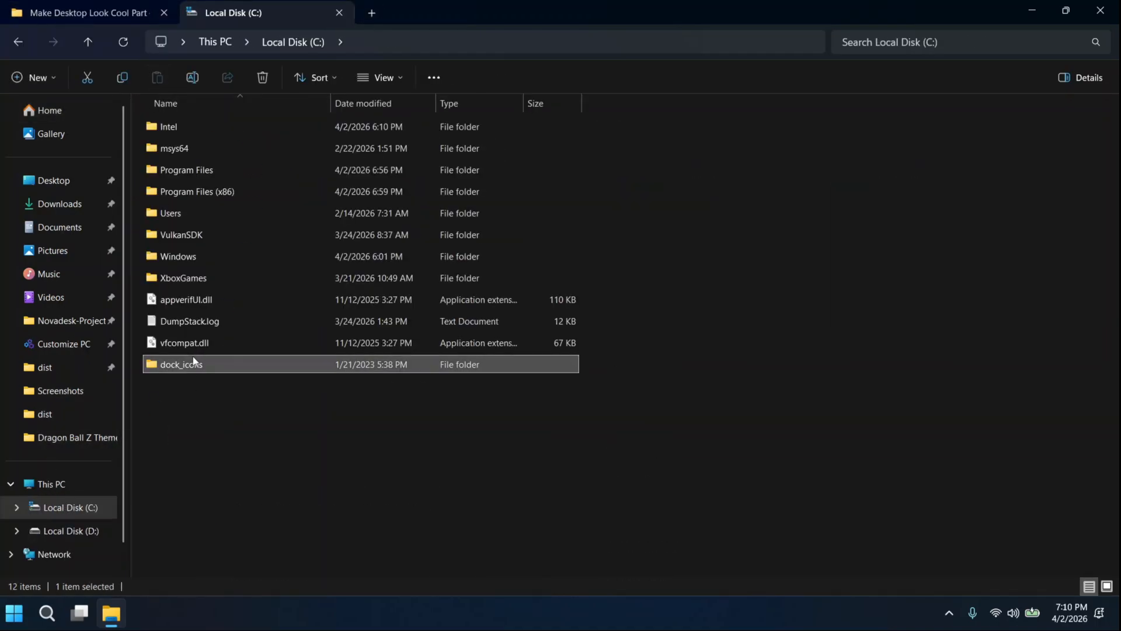
left_click(334, 15)
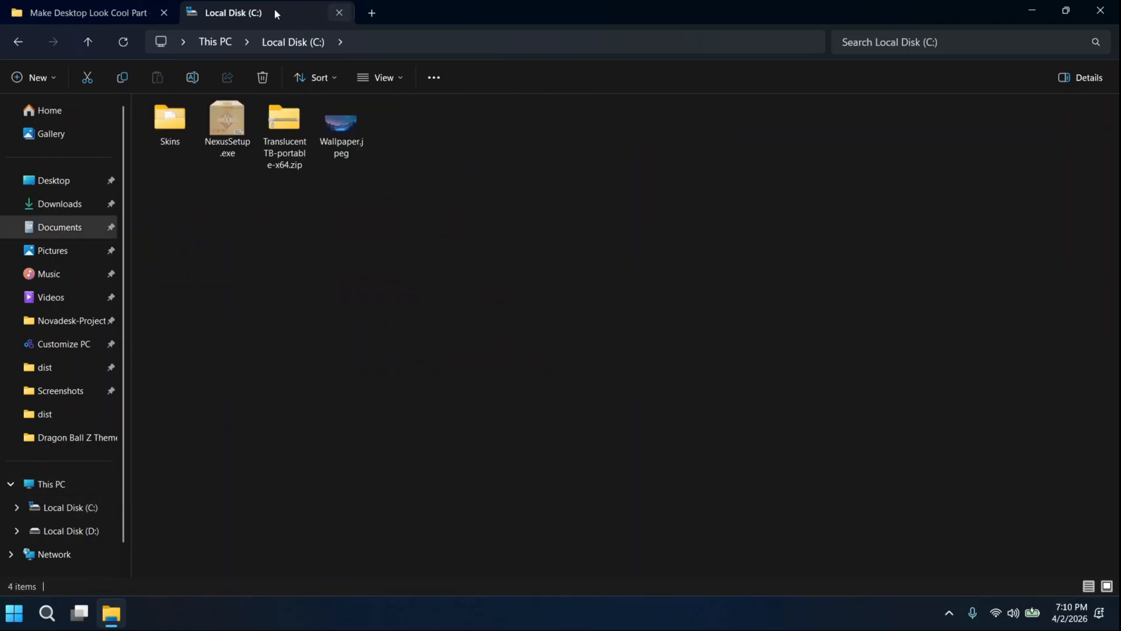
Step: Install Nexus 24.4 with NexusSetup.exe, accepting the license agreement and launching it at the end, and minimize the folder window
double_click(233, 121)
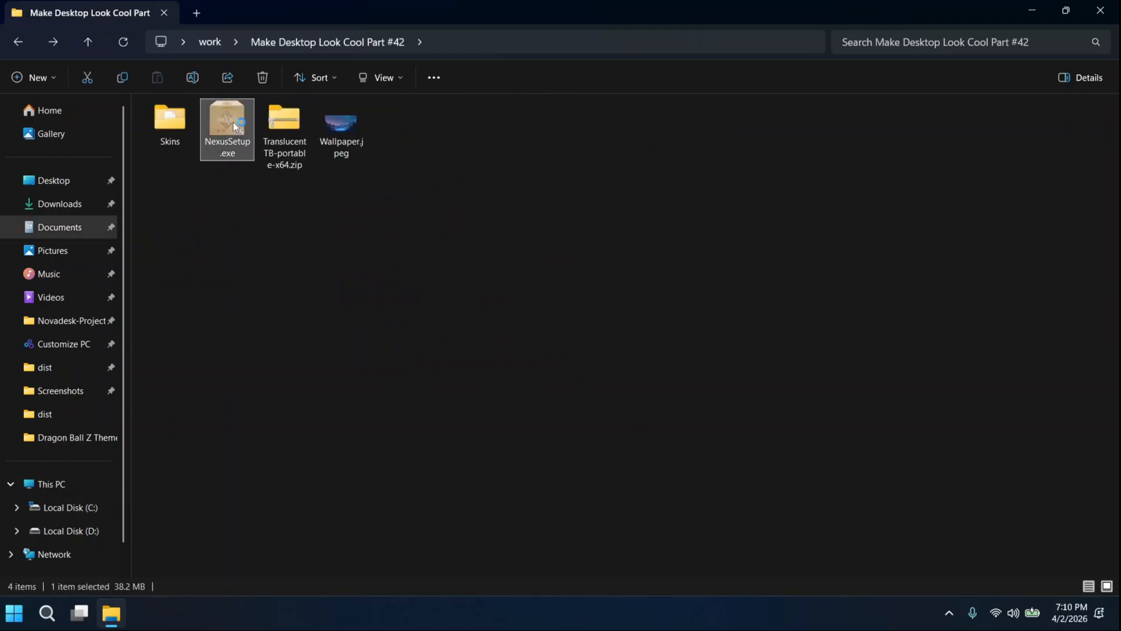
left_click(573, 335)
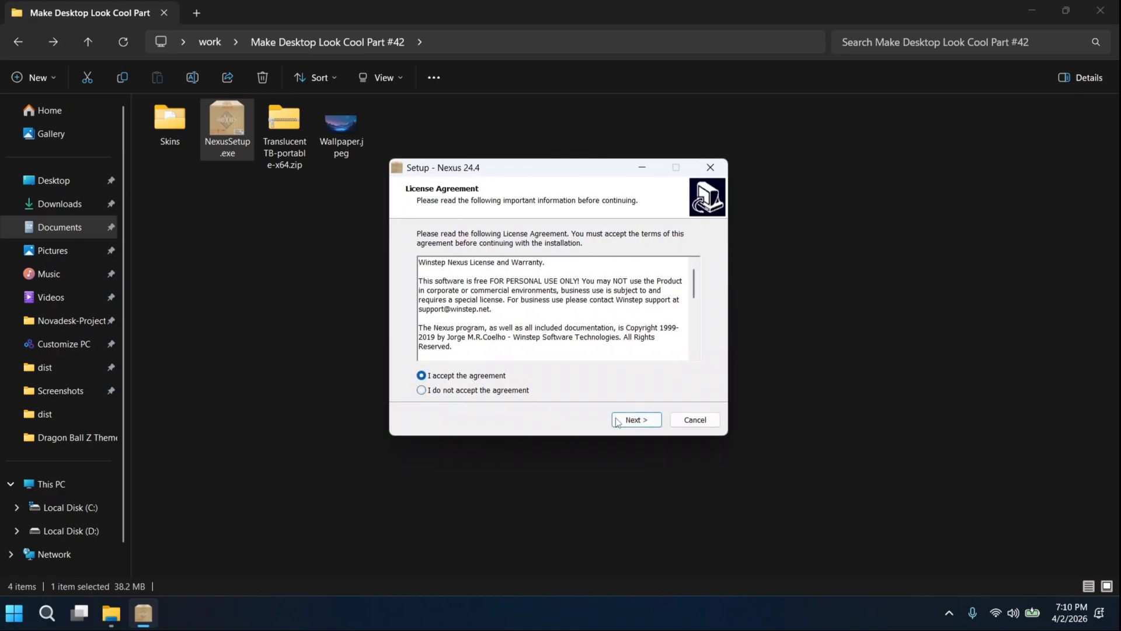
left_click(618, 421)
left_click(618, 420)
left_click(618, 420)
left_click(618, 421)
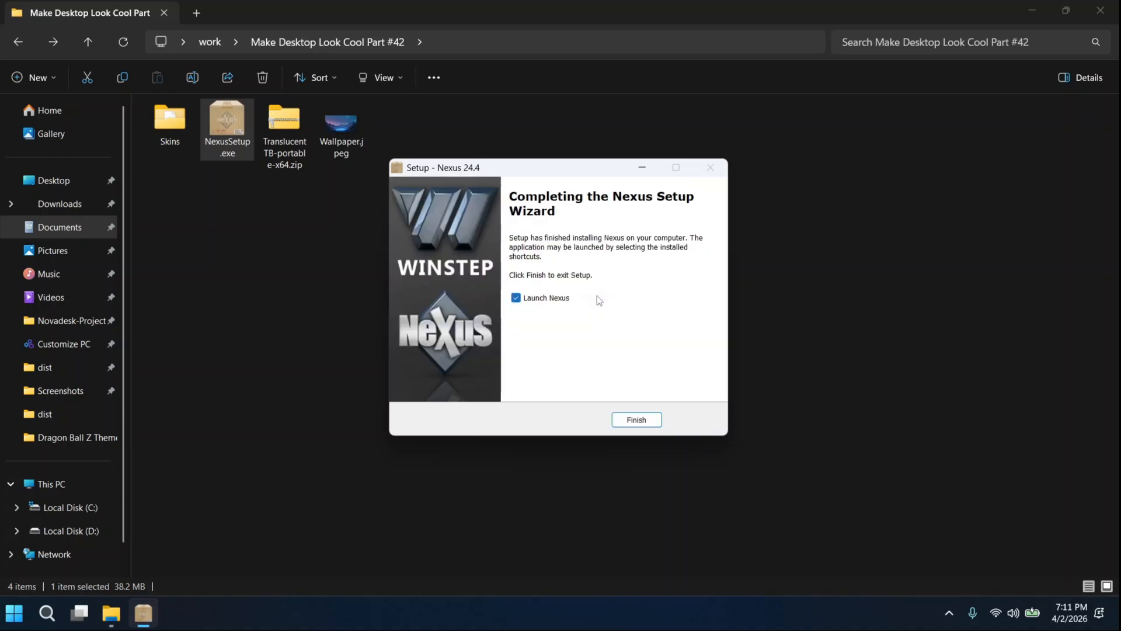
left_click(632, 420)
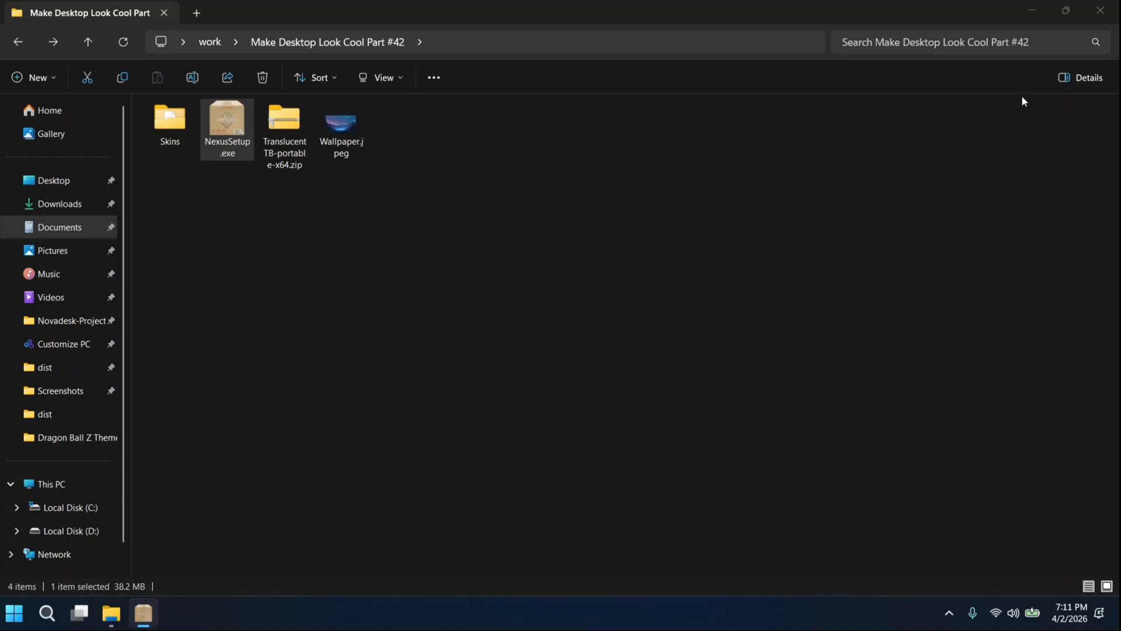
left_click(1028, 10)
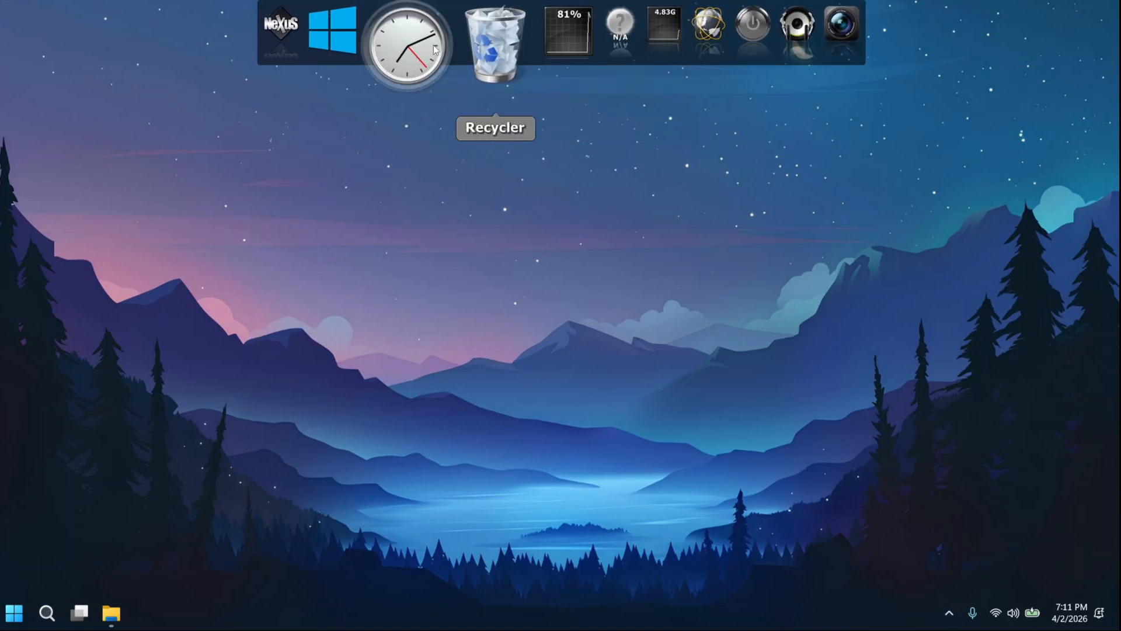
Step: Open the Nexus preferences and show the Advanced settings
left_click(950, 614)
right_click(913, 571)
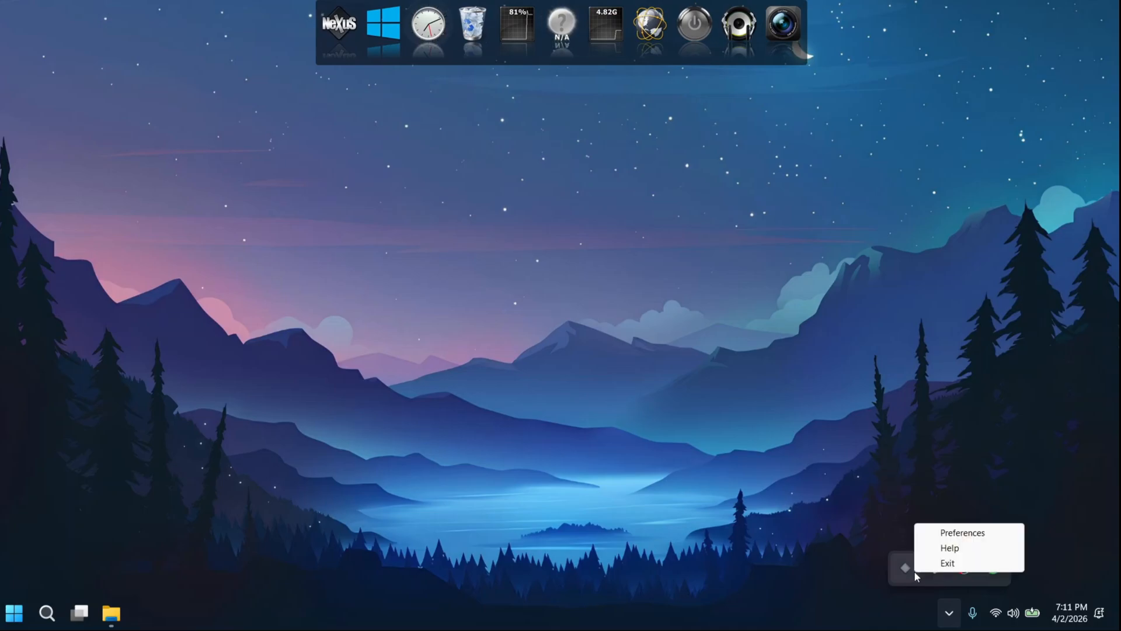
left_click(958, 533)
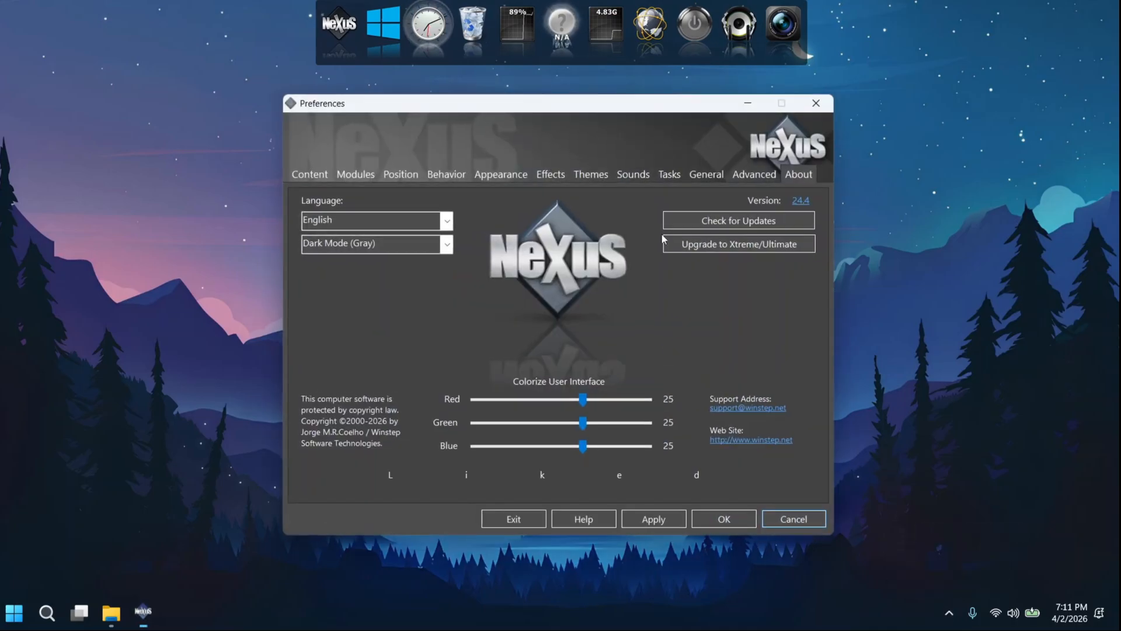
left_click(753, 177)
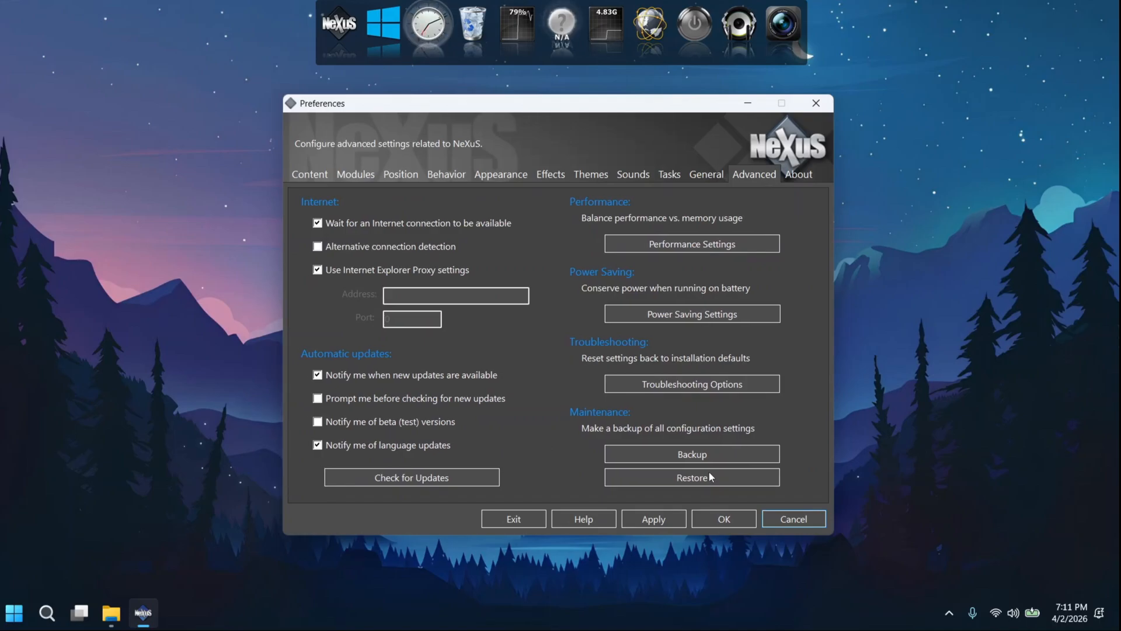
Step: Restore the Nexus dock configuration from the wsbackup.wbk backup in C:\dock_icons and apply the settings
left_click(696, 479)
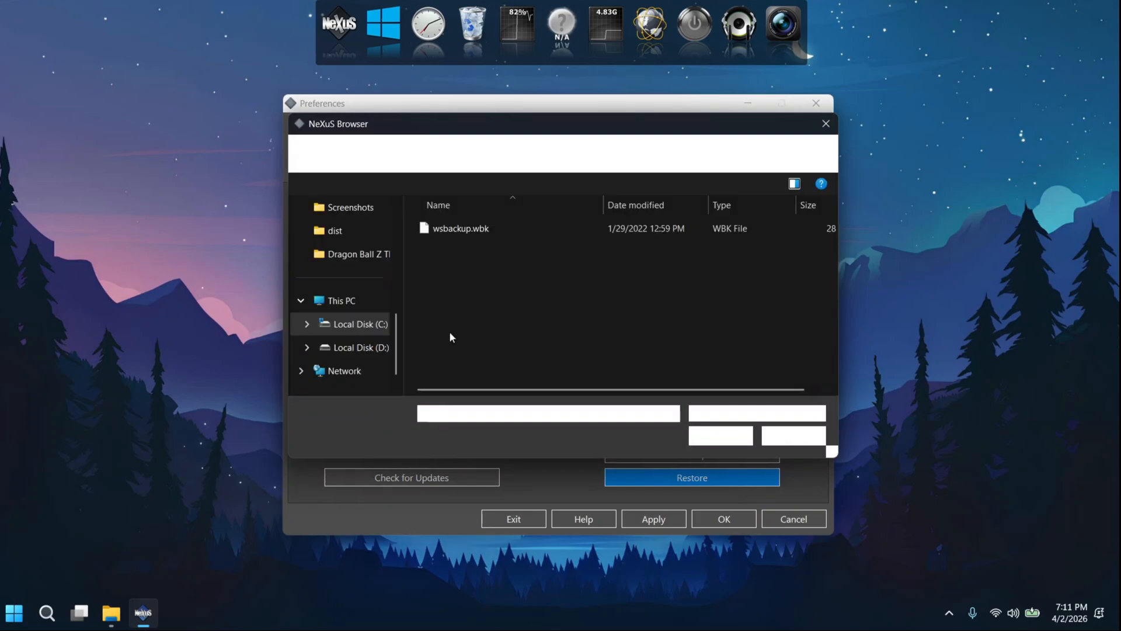
left_click(356, 326)
double_click(441, 229)
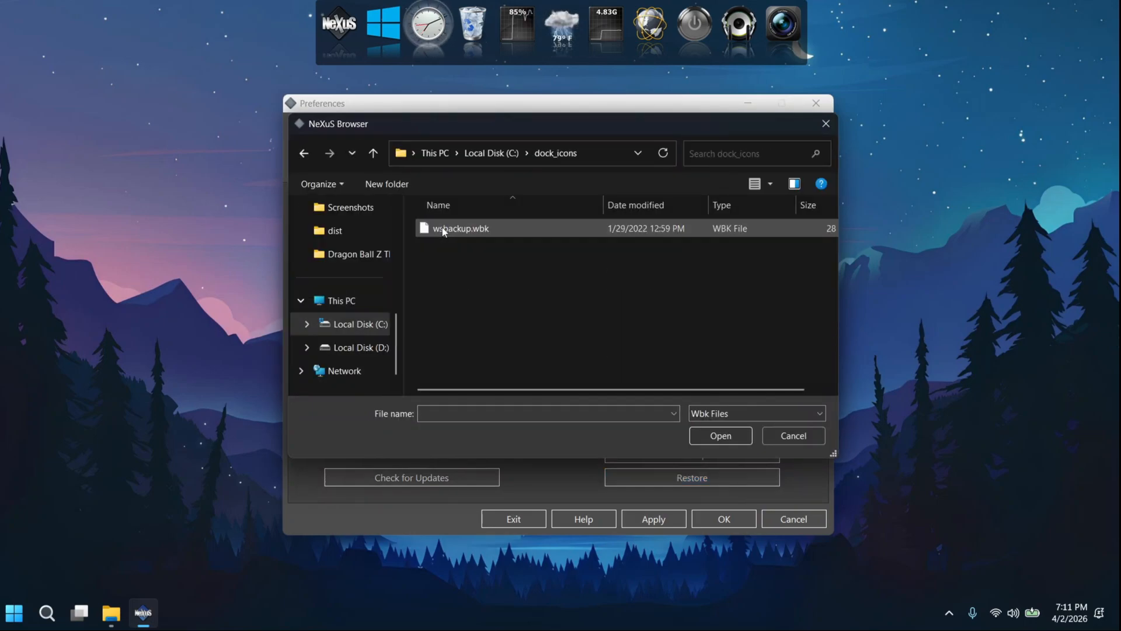
left_click(443, 231)
left_click(733, 435)
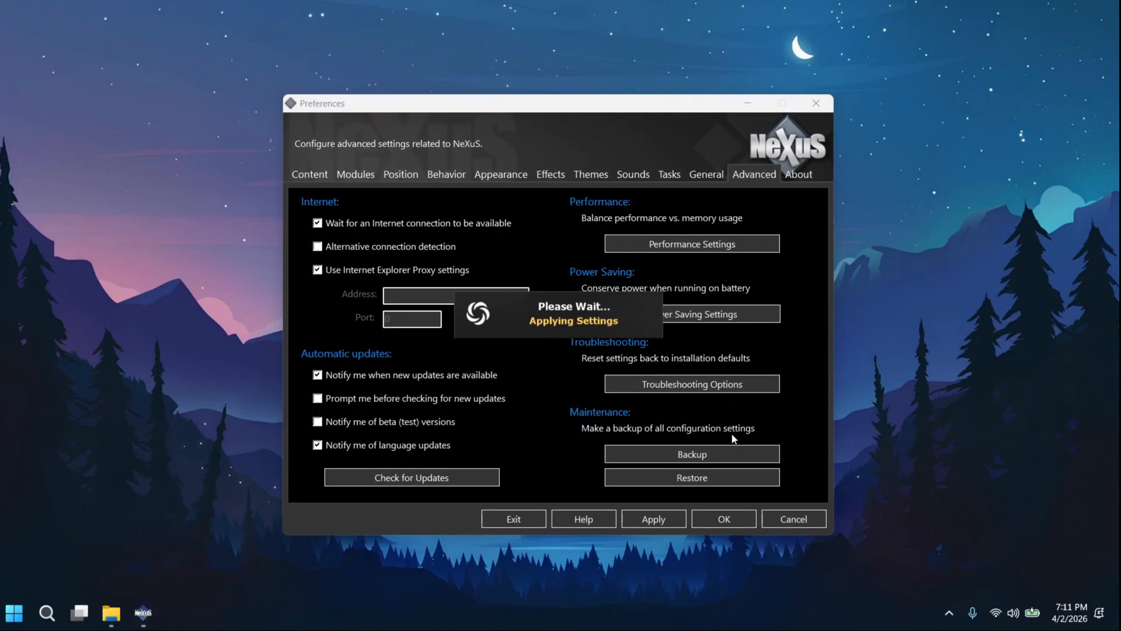
left_click(666, 520)
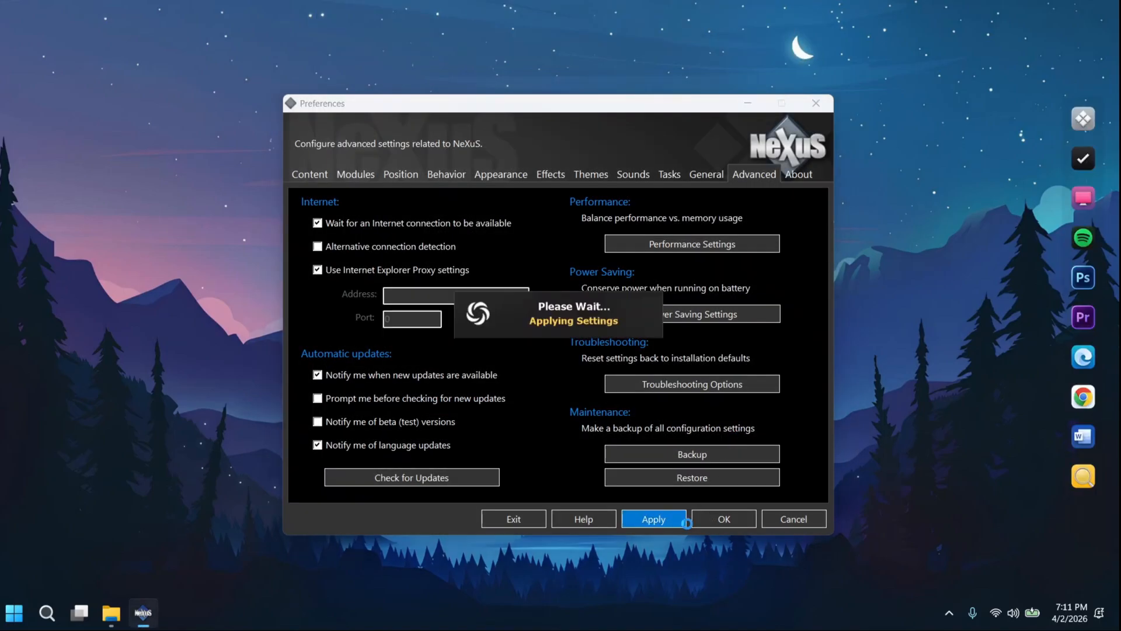
left_click(720, 519)
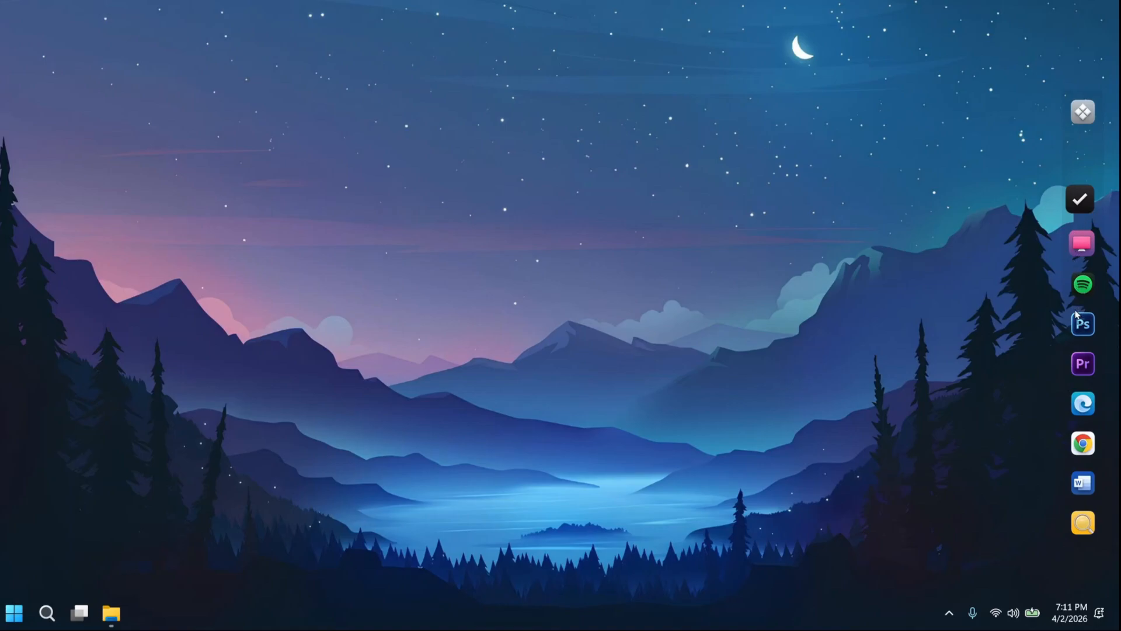
left_click_drag(1075, 197, 968, 185)
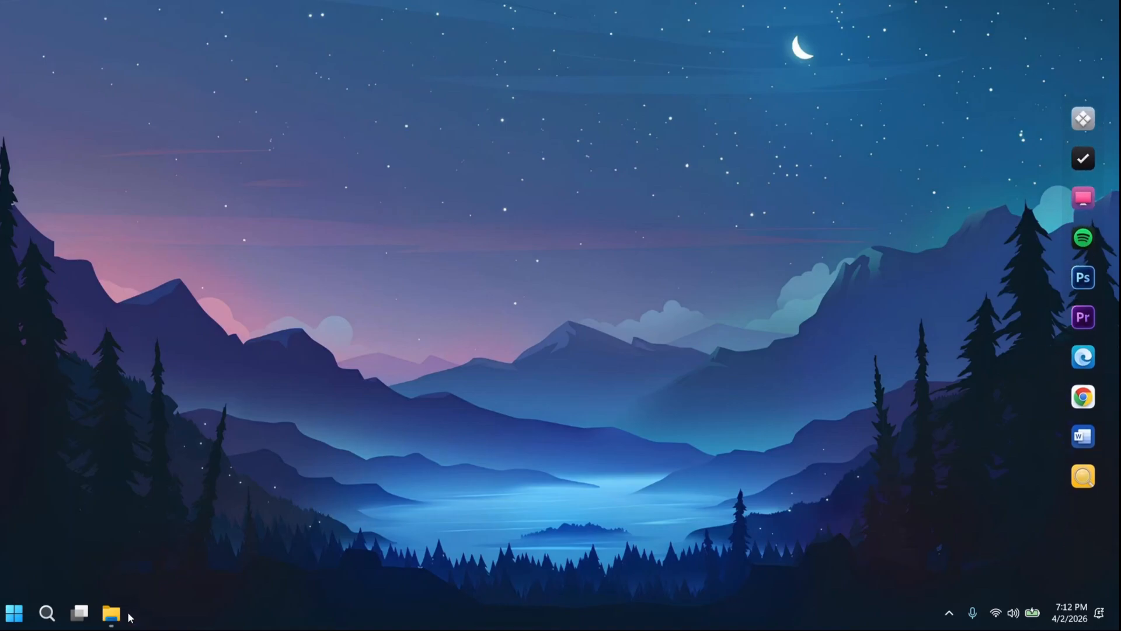
Step: Install and run Rainmeter 4.5.23 from the work folder in English with the default options, and minimize the folder window
left_click(126, 616)
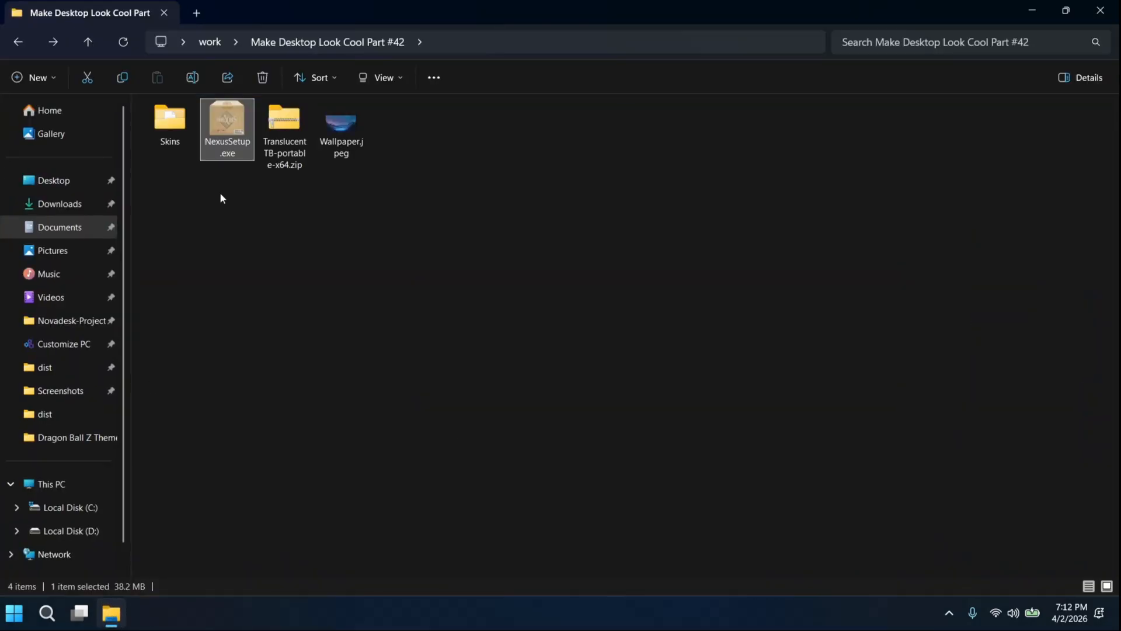
left_click(214, 199)
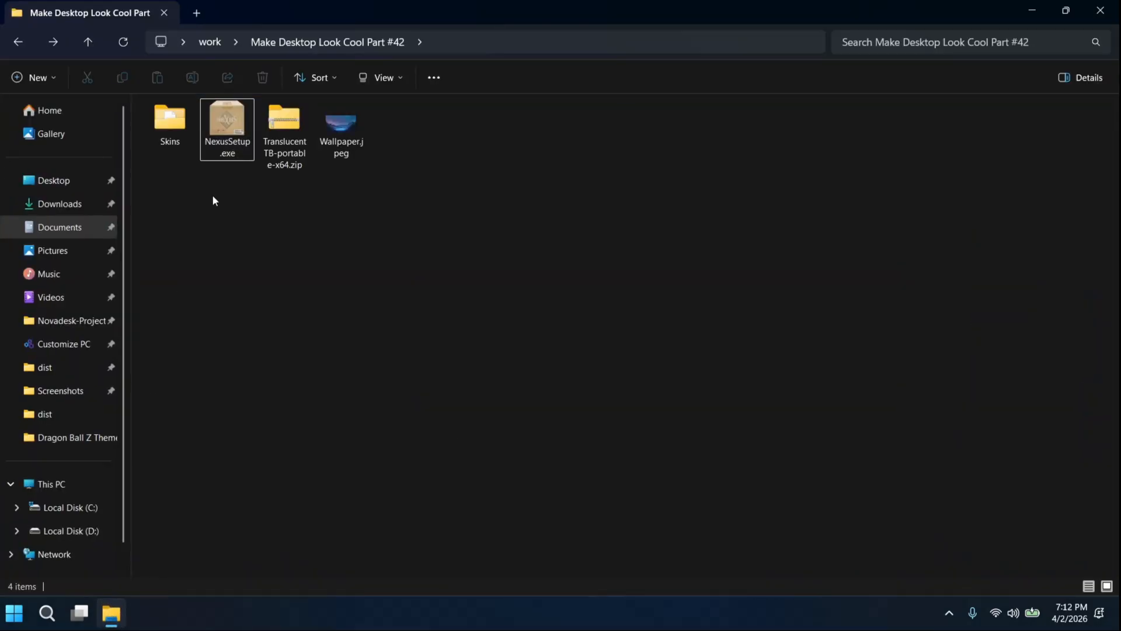
left_click(16, 45)
left_click(300, 136)
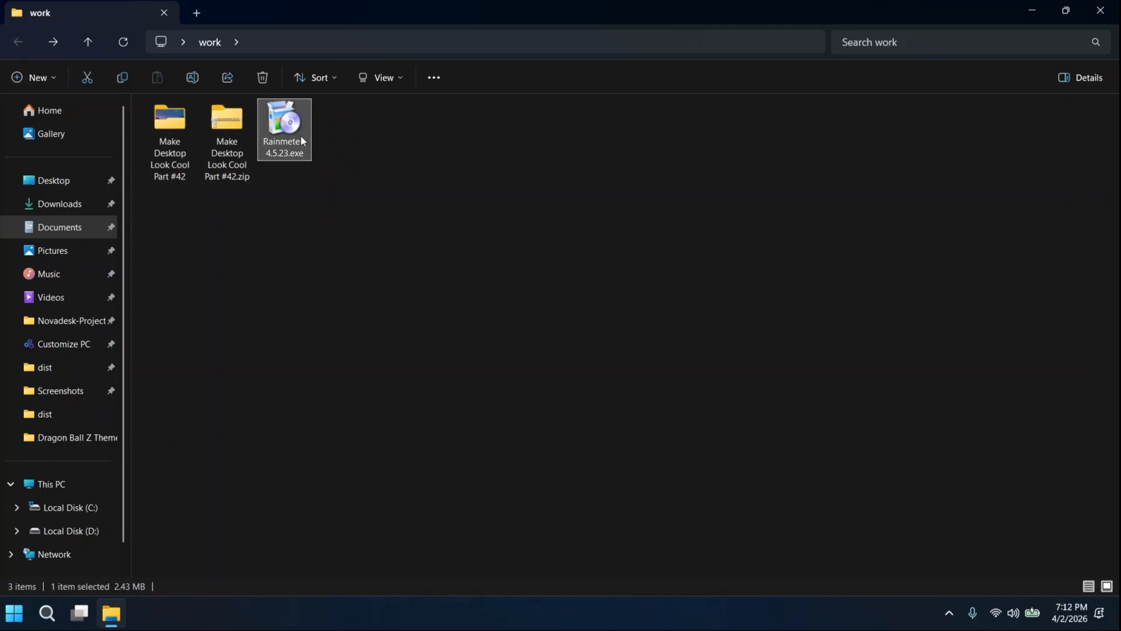
double_click(300, 136)
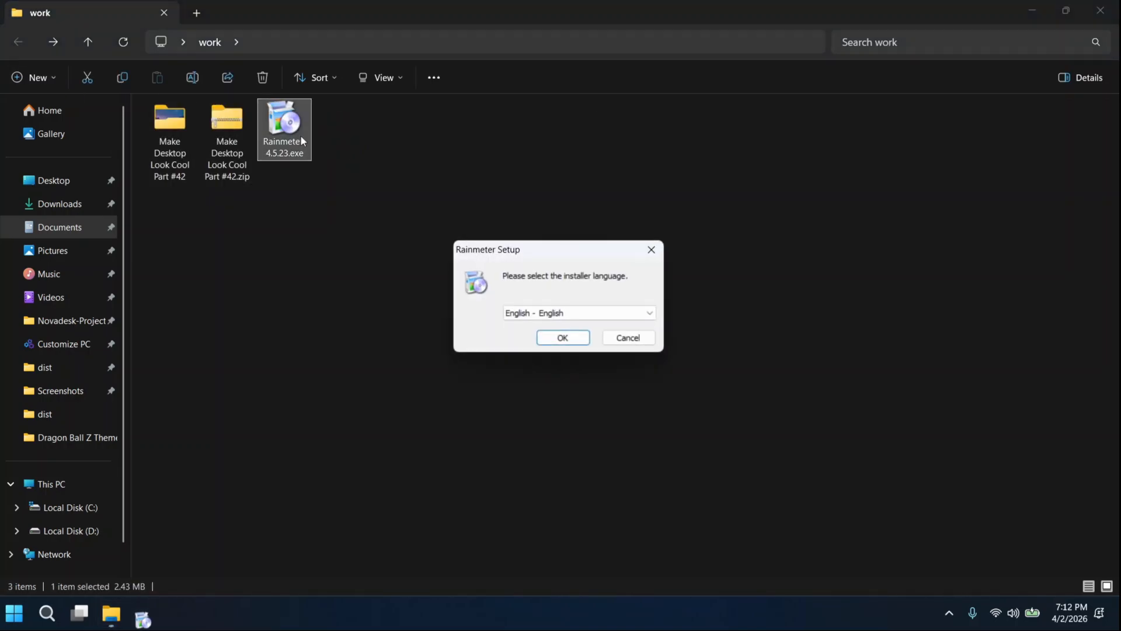
left_click(559, 337)
left_click(640, 420)
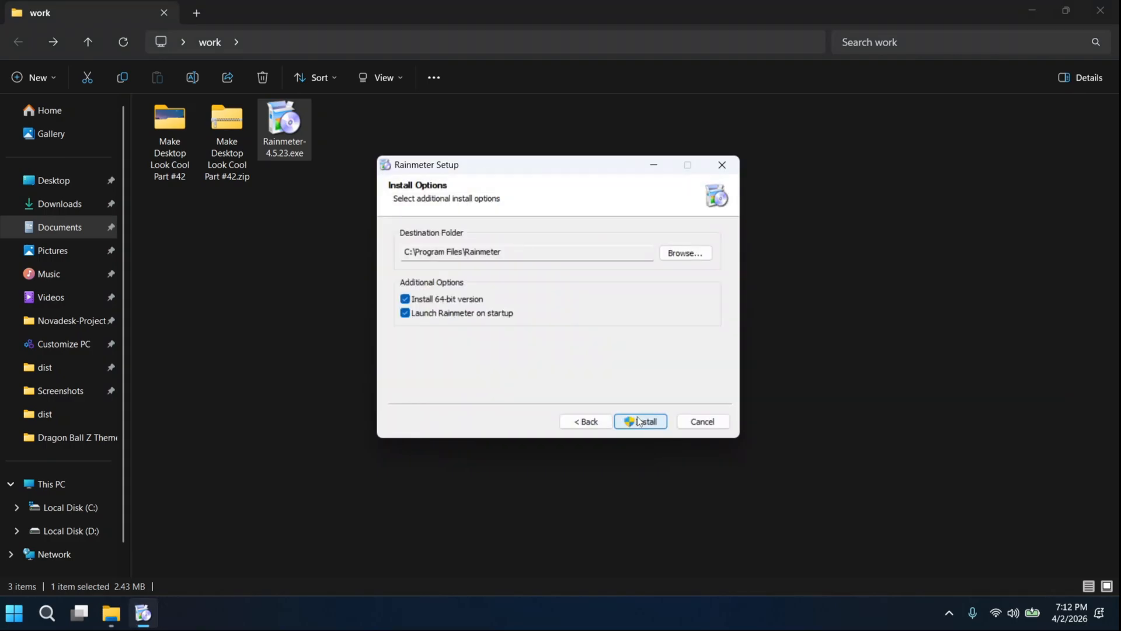
left_click(639, 421)
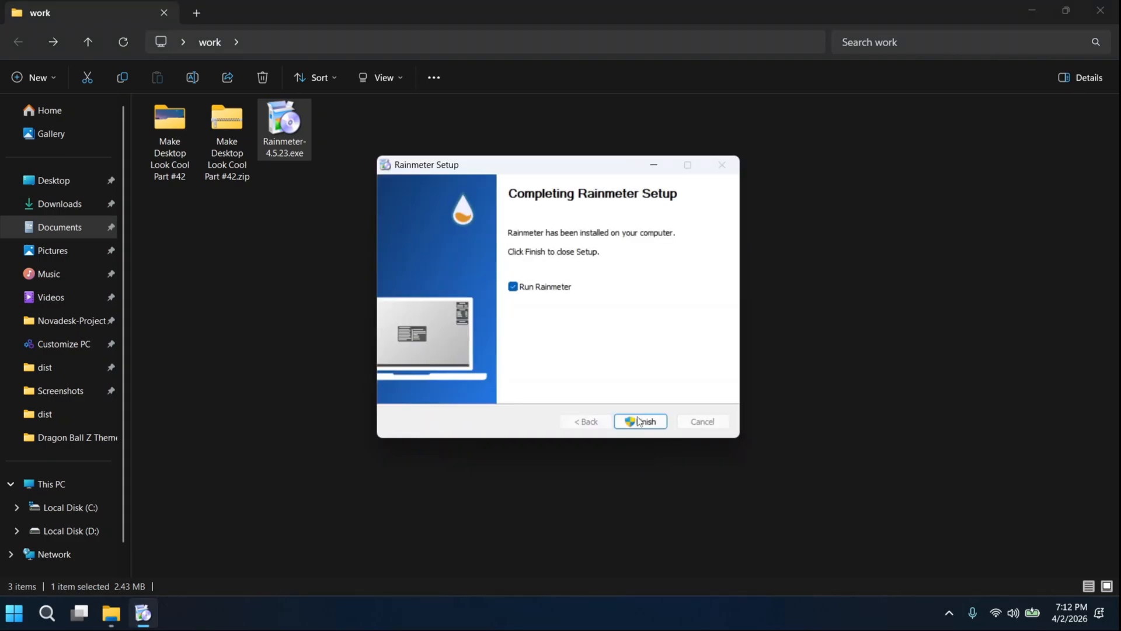
left_click(636, 422)
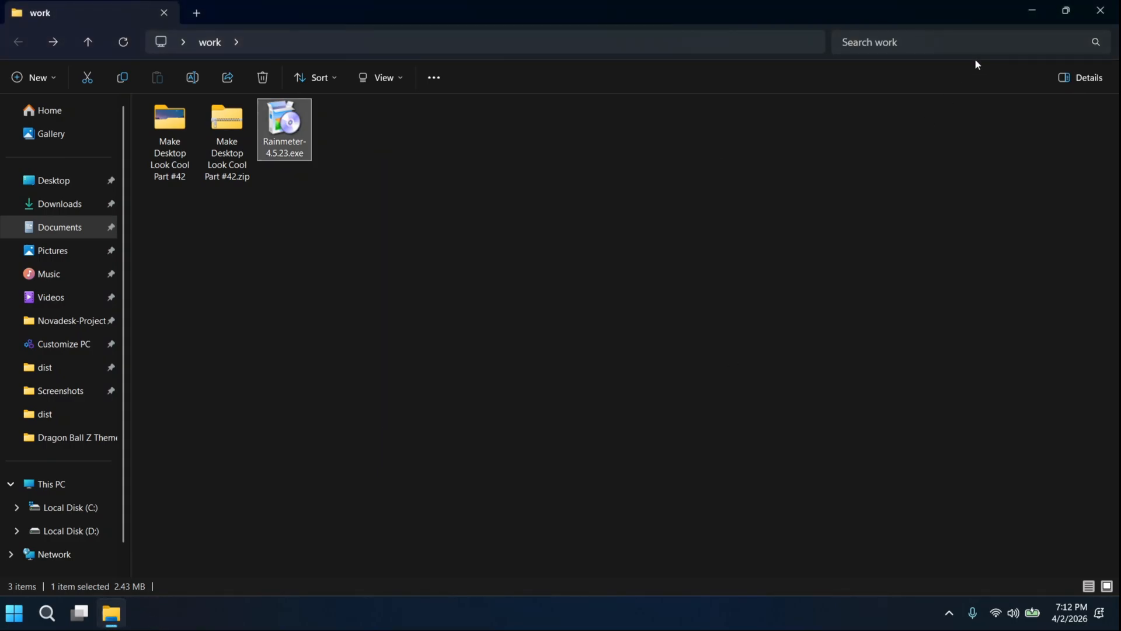
left_click(1030, 12)
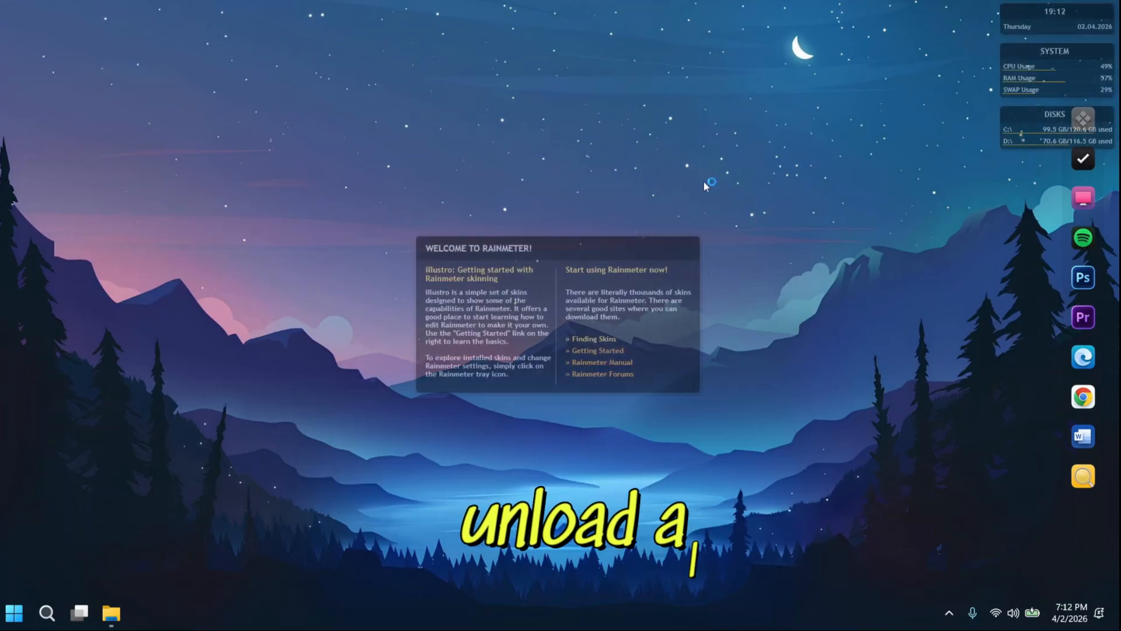
Step: Unload Rainmeter's illustro Welcome skin and postpone the offered Nexus update
right_click(639, 325)
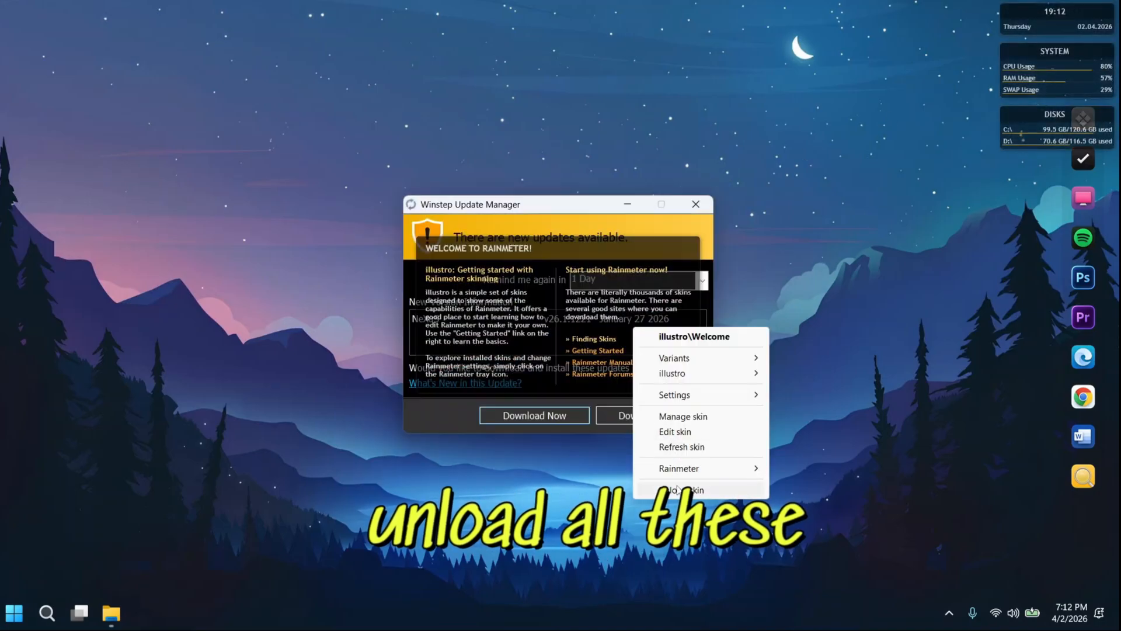
left_click(677, 490)
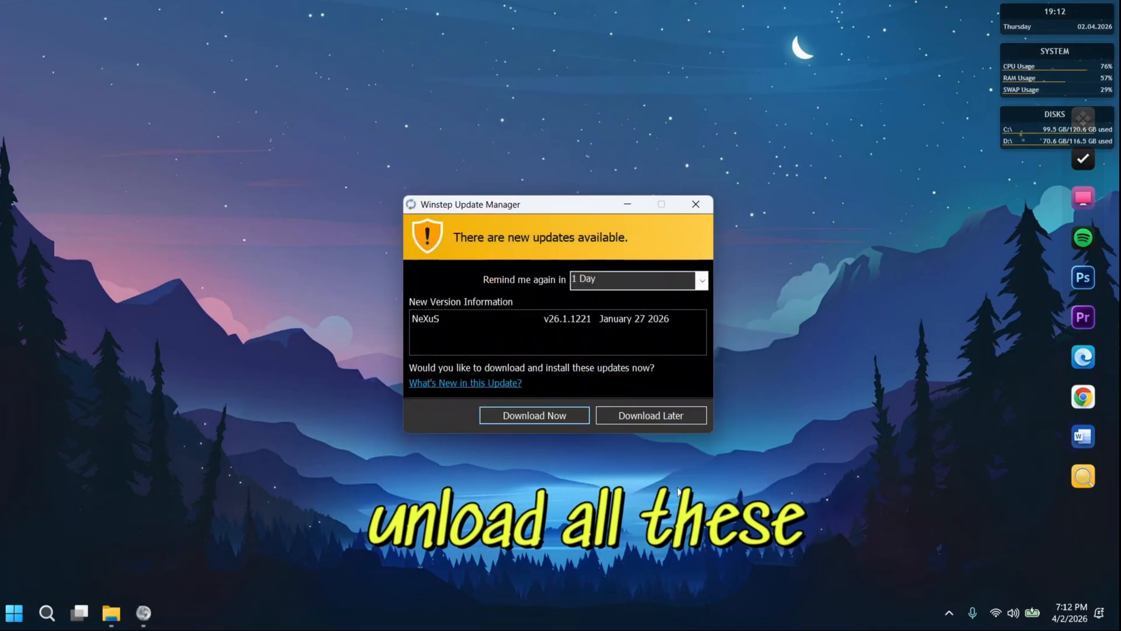
left_click(657, 414)
Step: Unload the illustro Disk and System skins from the desktop
right_click(1048, 120)
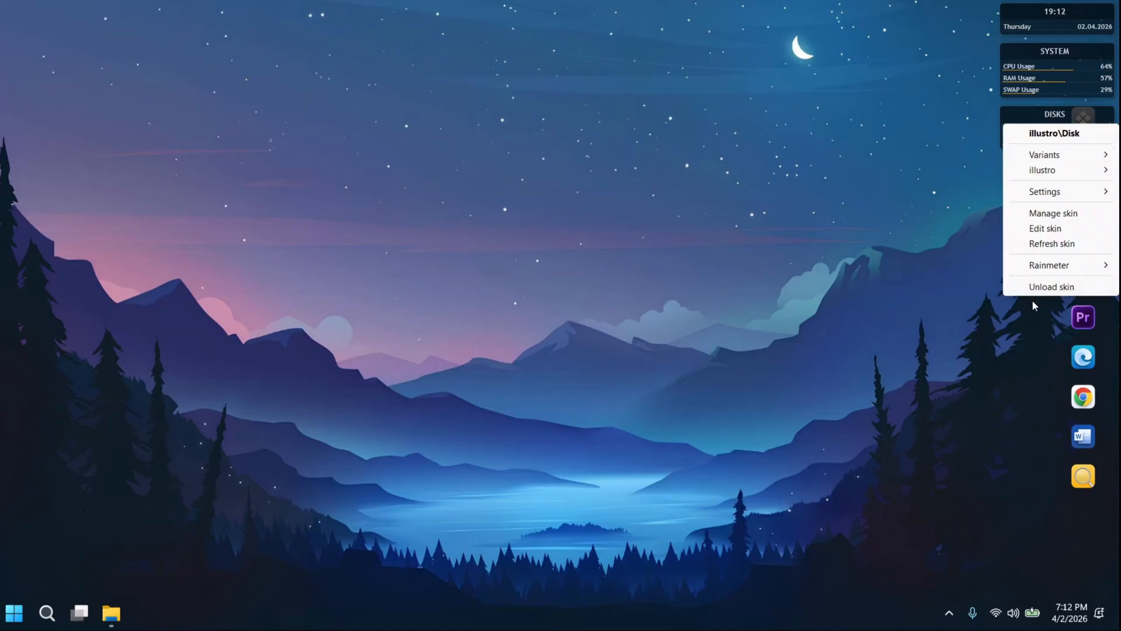
left_click(1042, 287)
left_click(1048, 250)
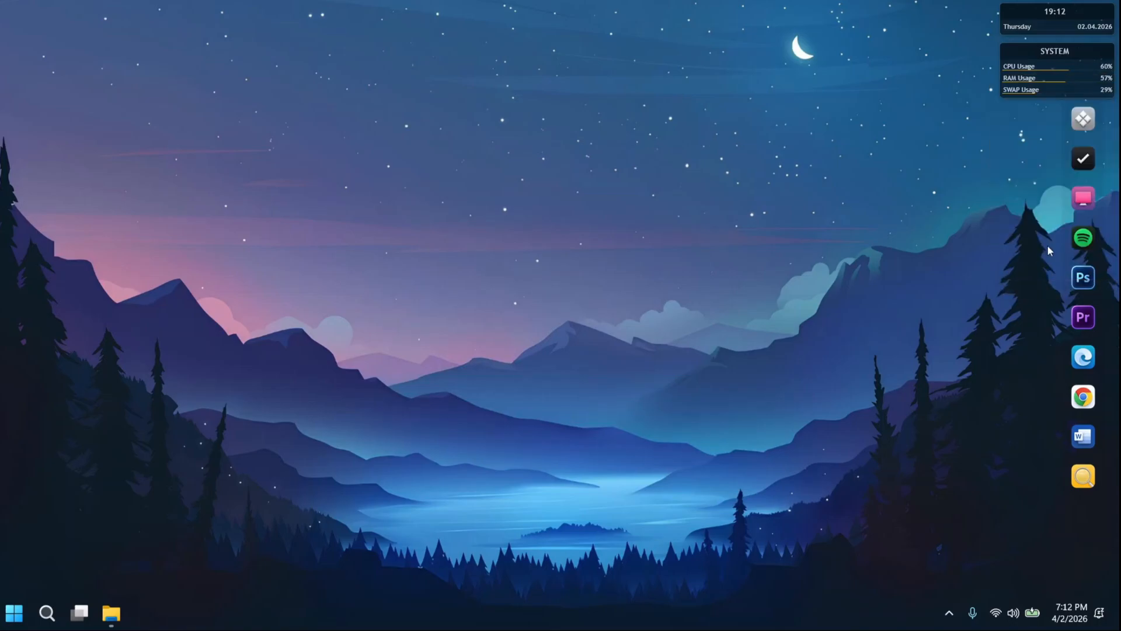
right_click(1039, 93)
left_click(1039, 240)
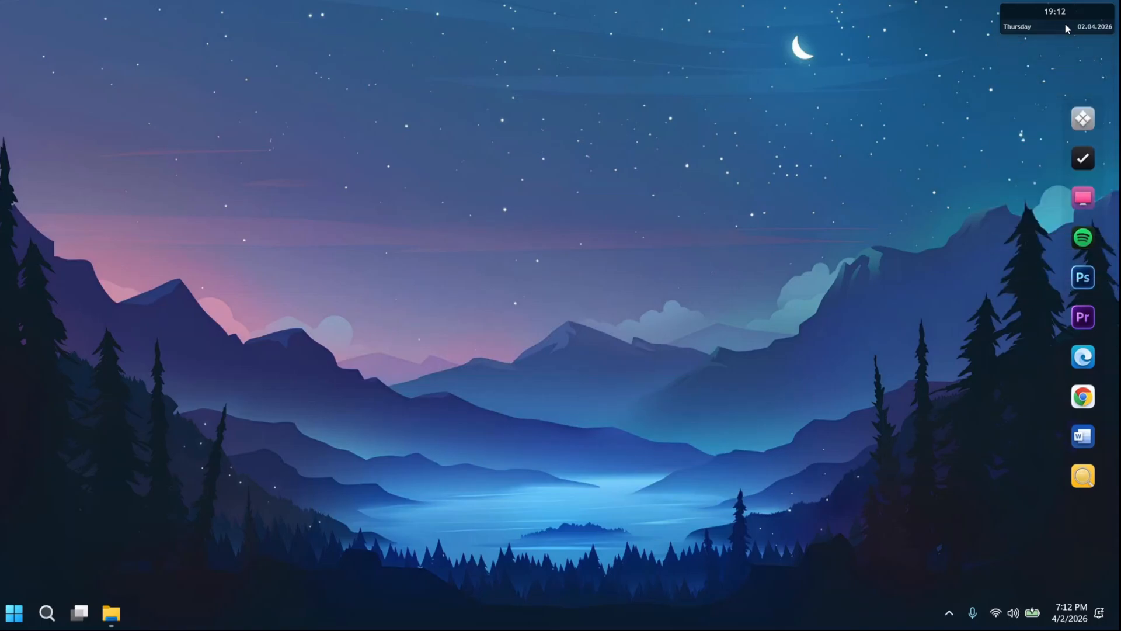
Step: Unload the illustro Clock skin from the desktop
right_click(1061, 19)
left_click(1033, 181)
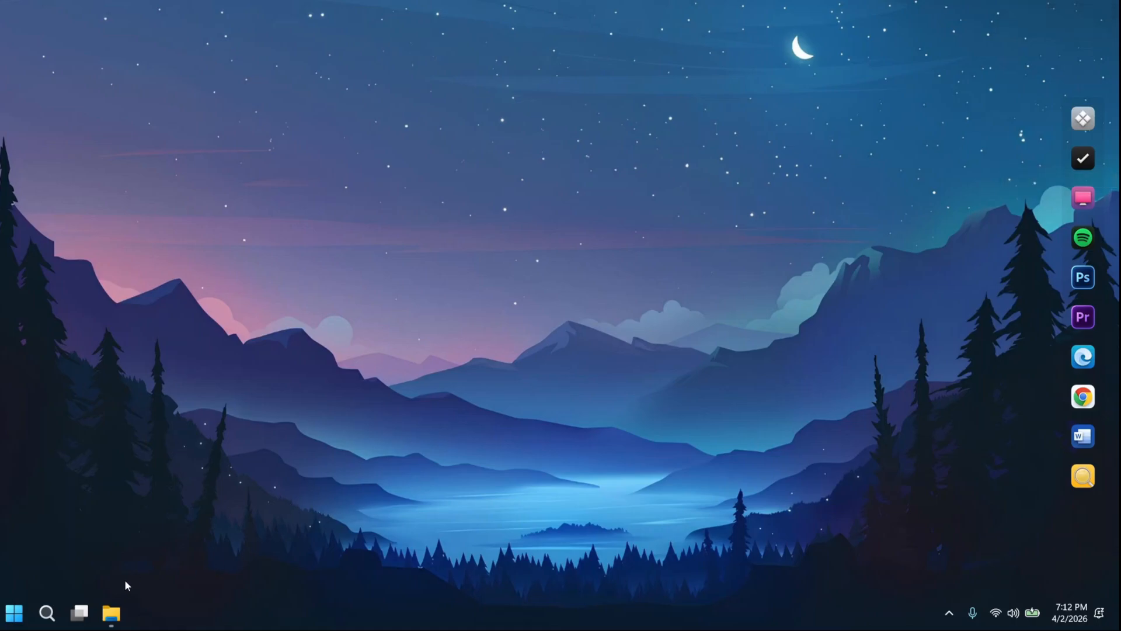
Step: Install Cantarell.rmskin from the Skins folder in Make Desktop Look Cool Part #42 without applying its included layout
left_click(112, 614)
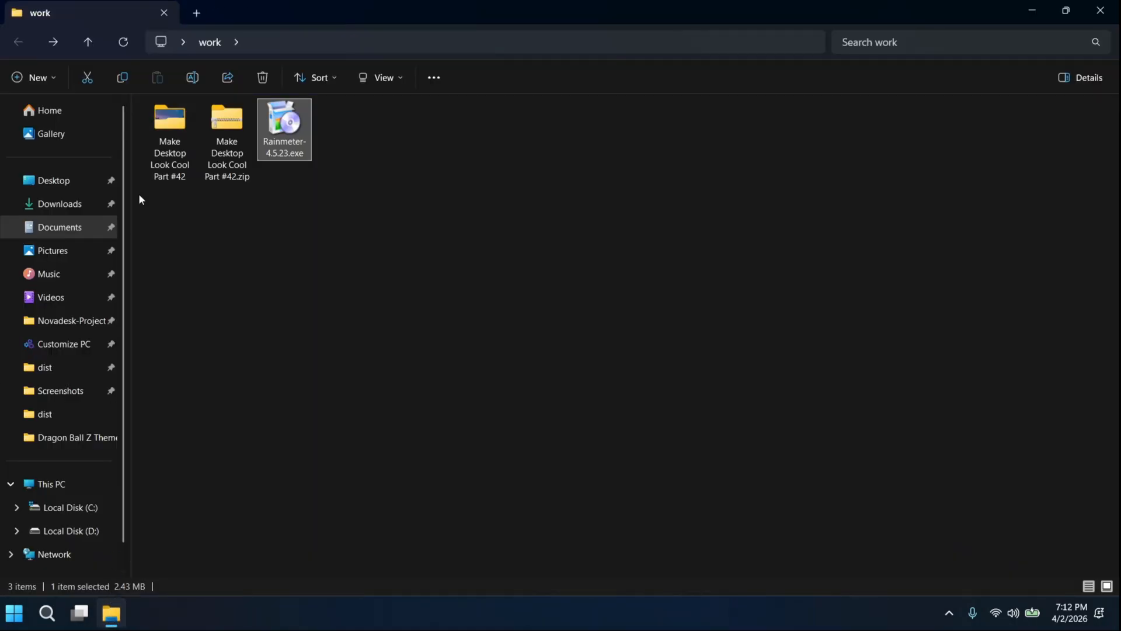
double_click(172, 150)
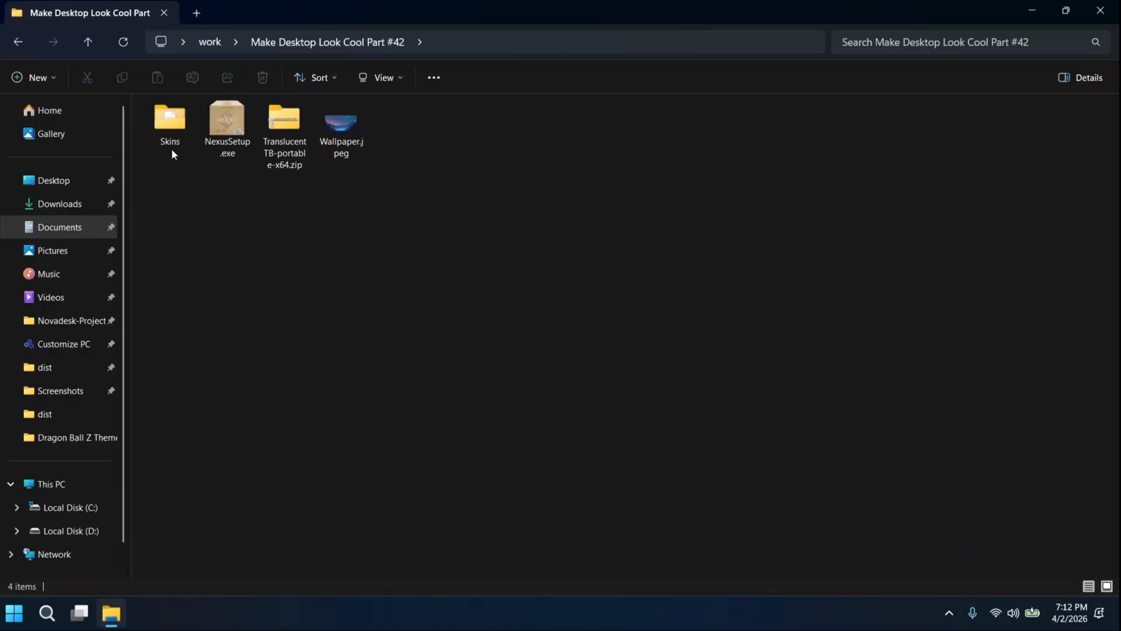
double_click(166, 127)
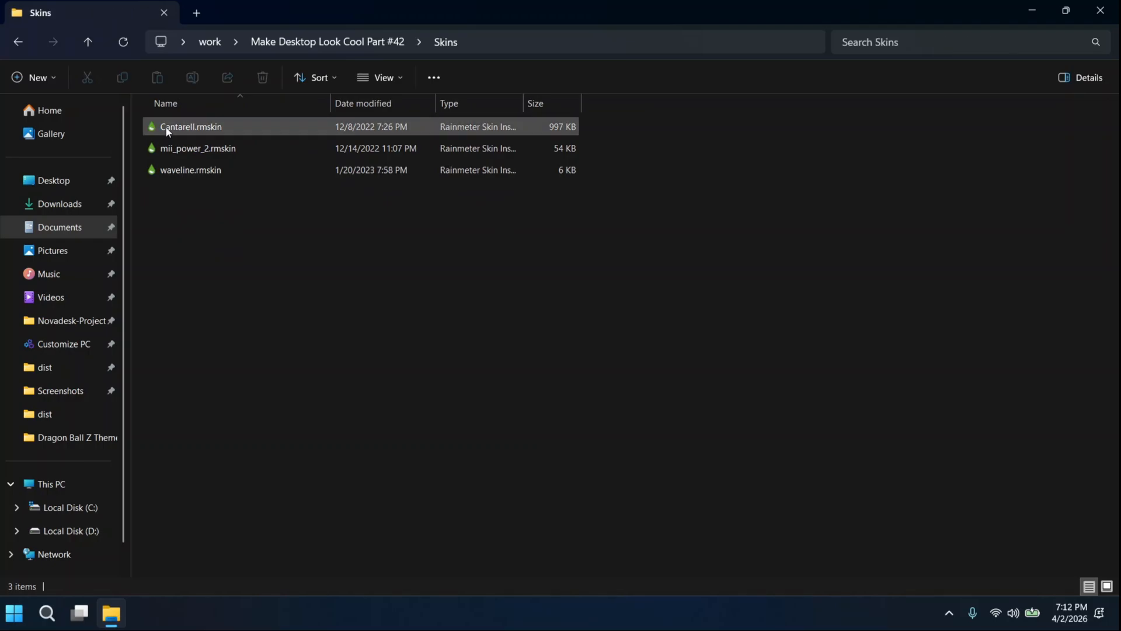
double_click(167, 128)
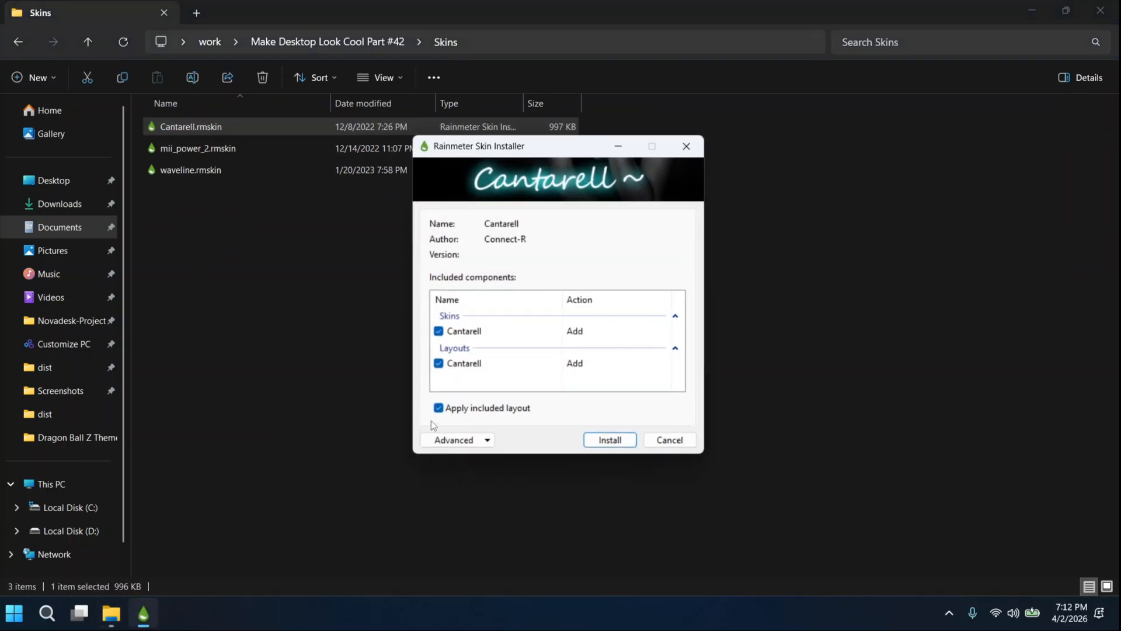
left_click(440, 410)
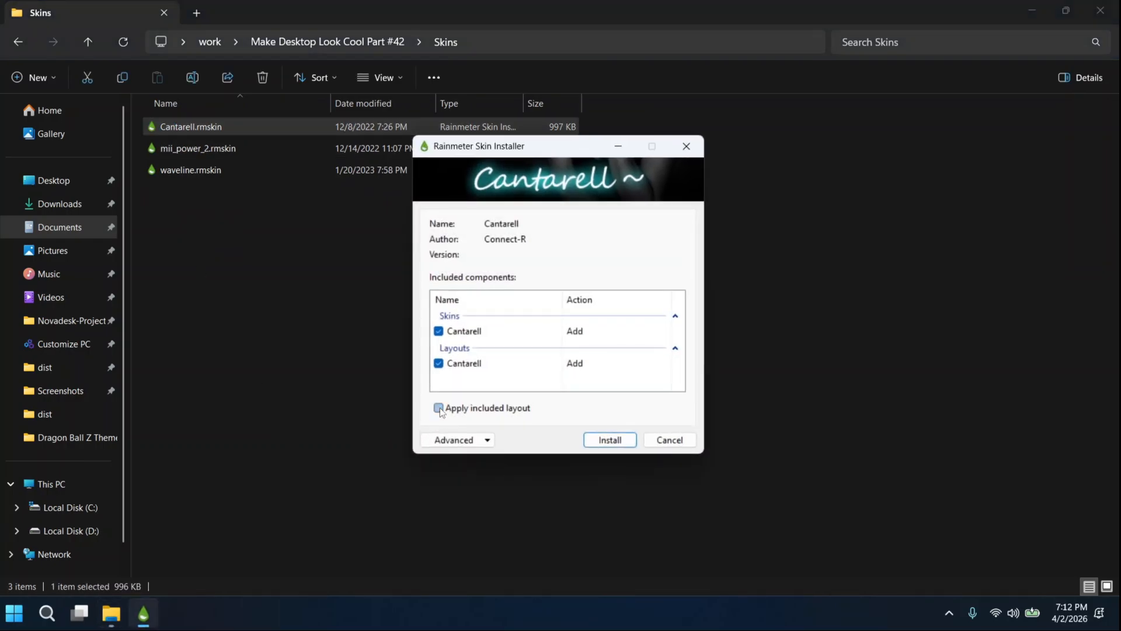
left_click(596, 444)
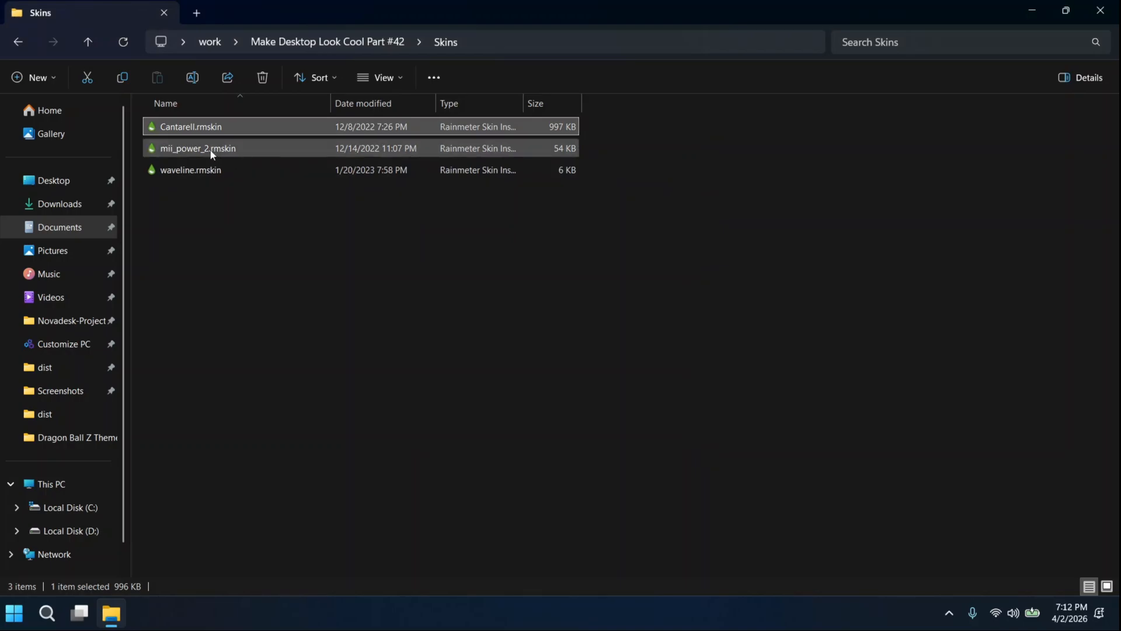
Step: Install the mii_power_2.rmskin and waveline.rmskin packages, and minimize the Skins folder window
double_click(212, 151)
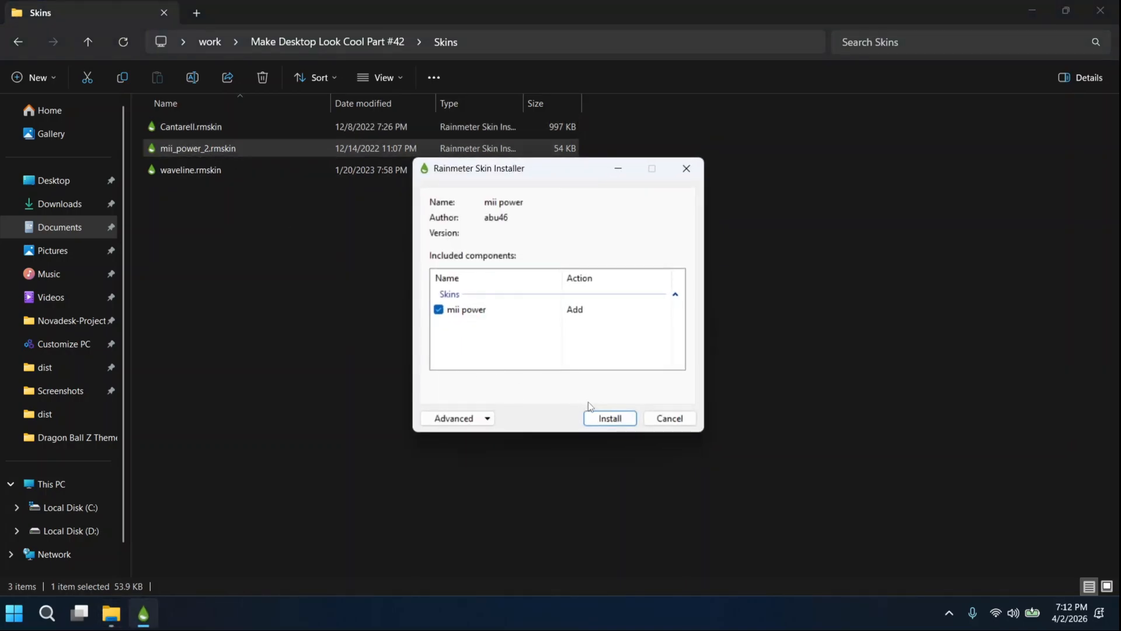
left_click(593, 417)
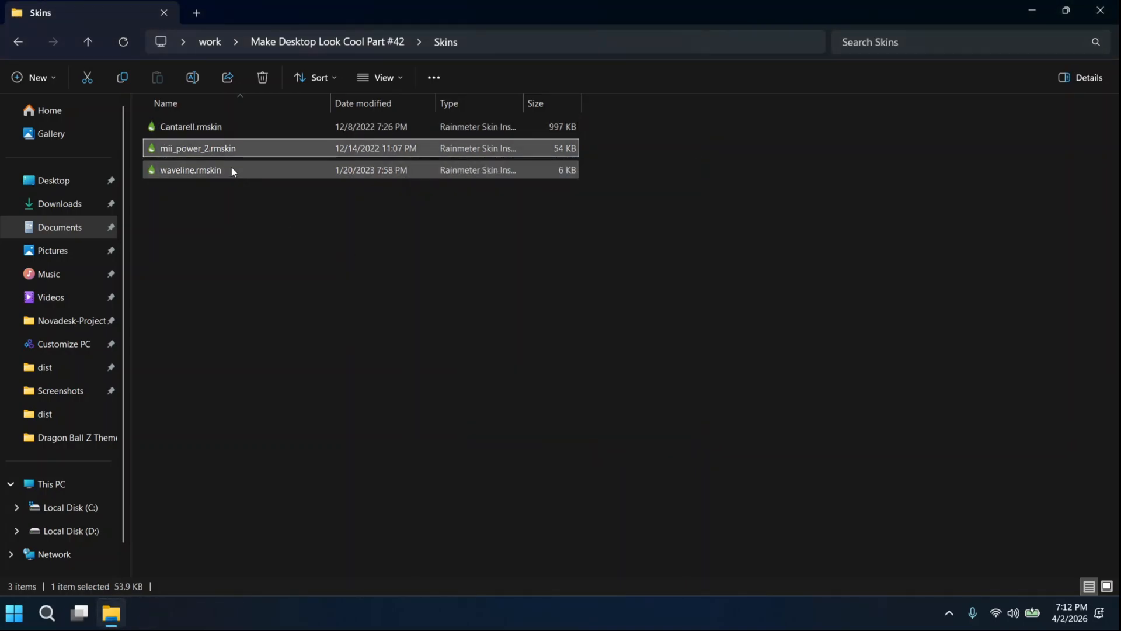
double_click(209, 171)
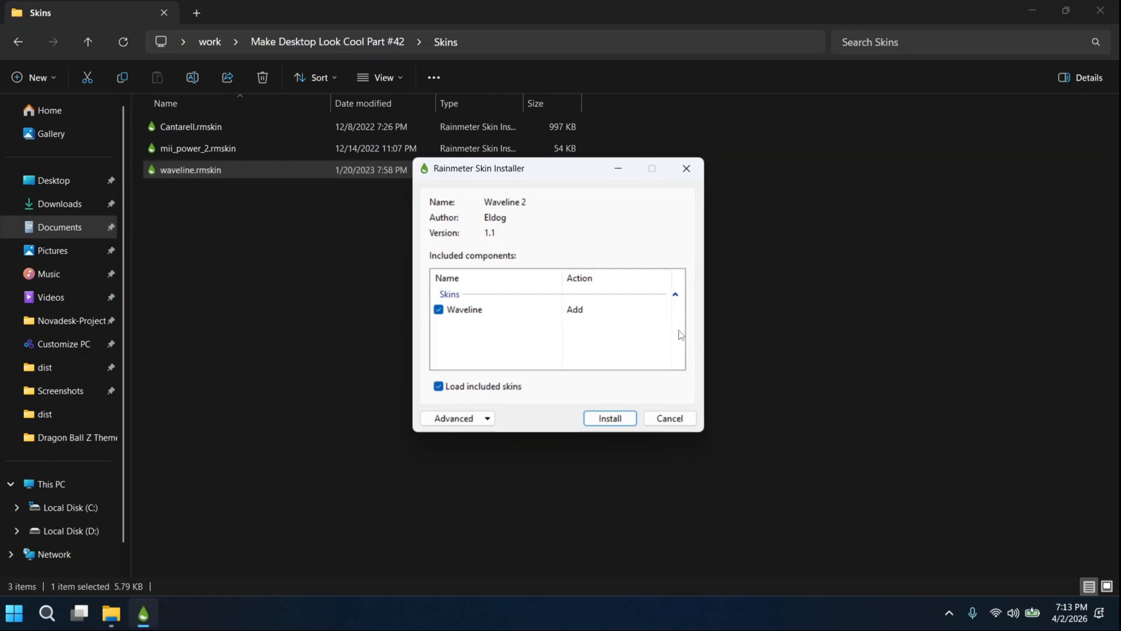
left_click(591, 417)
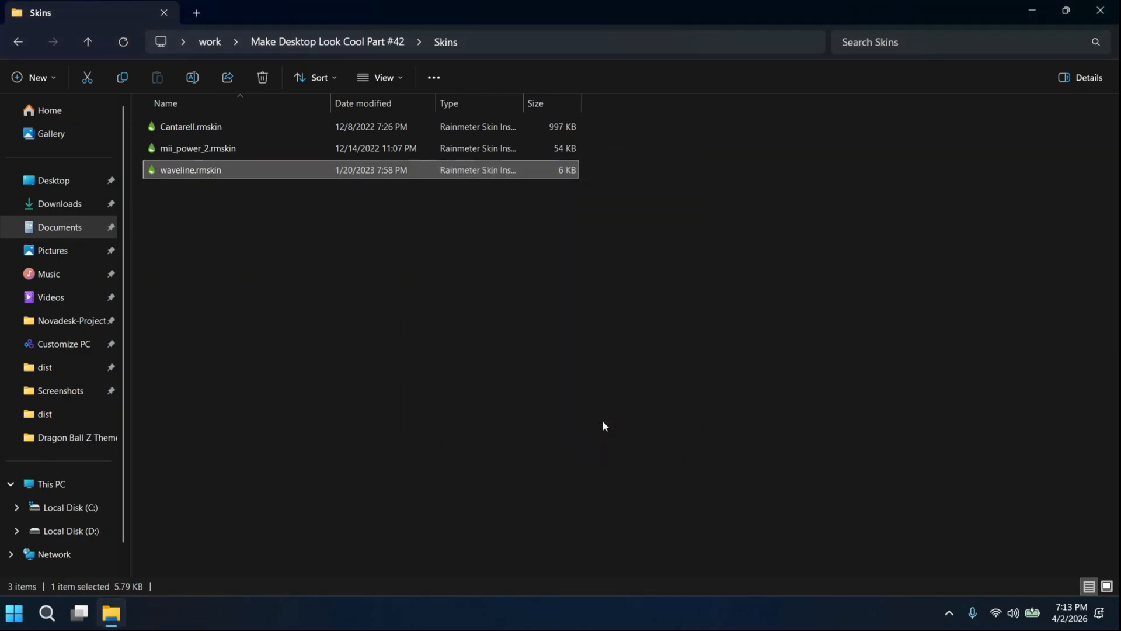
left_click(1026, 8)
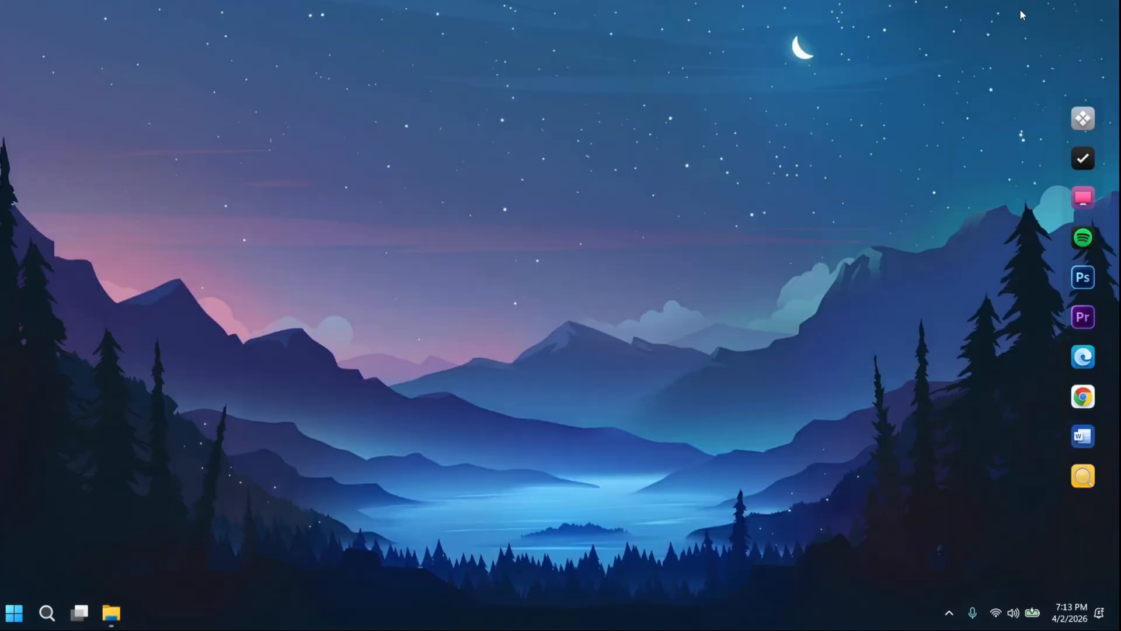
Step: Load Cantarell's Clock.ini skin onto the desktop through Rainmeter's skin manager
left_click(950, 615)
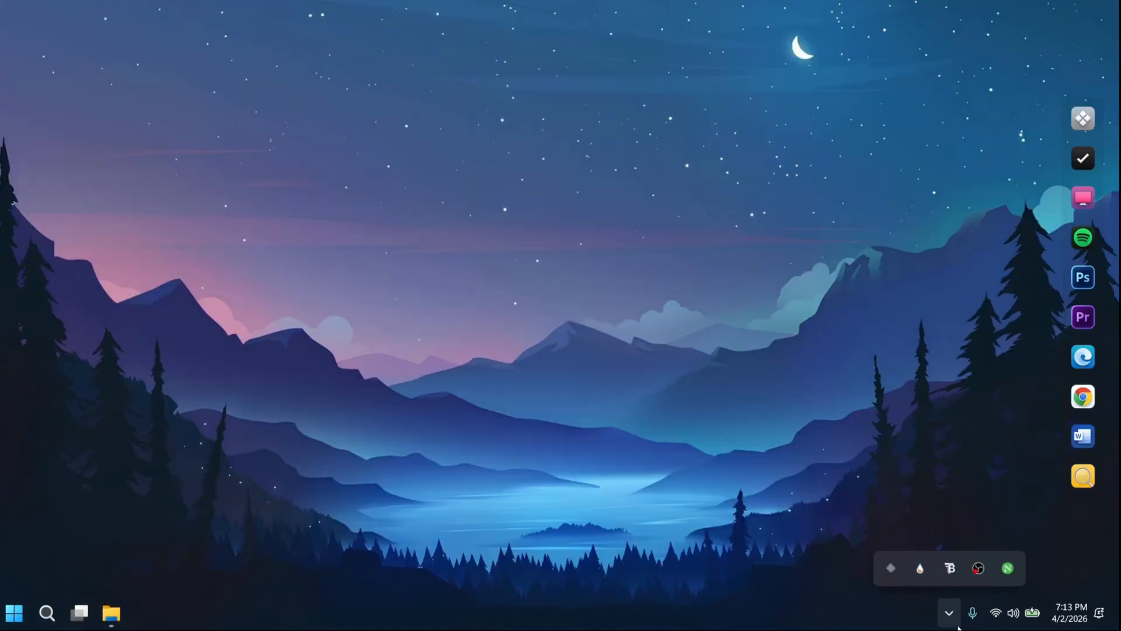
left_click(920, 568)
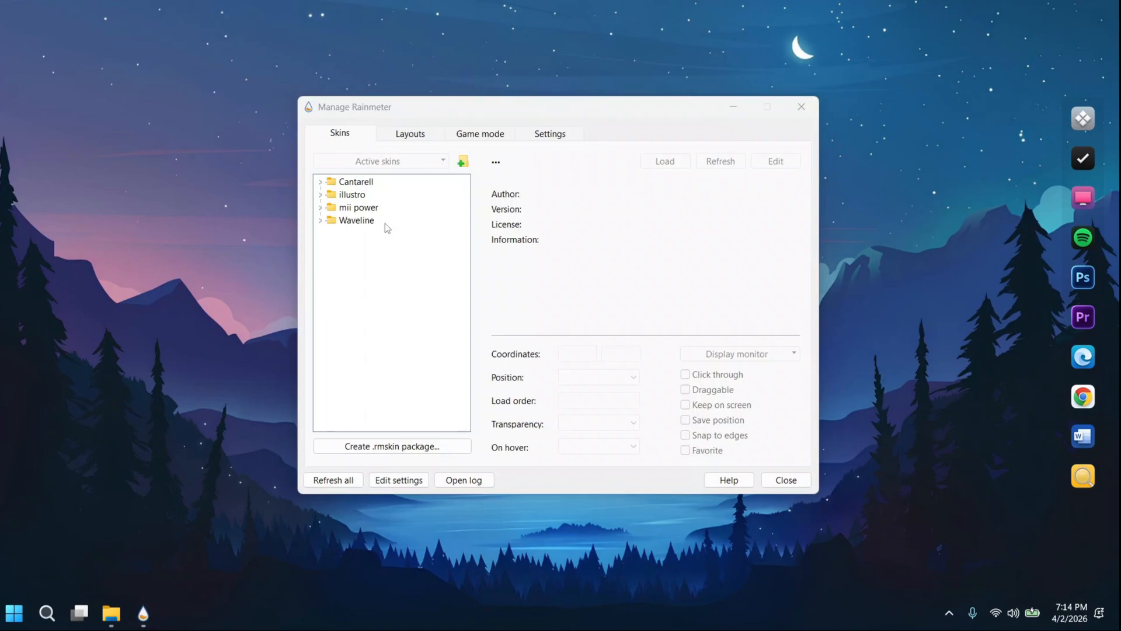
left_click(320, 182)
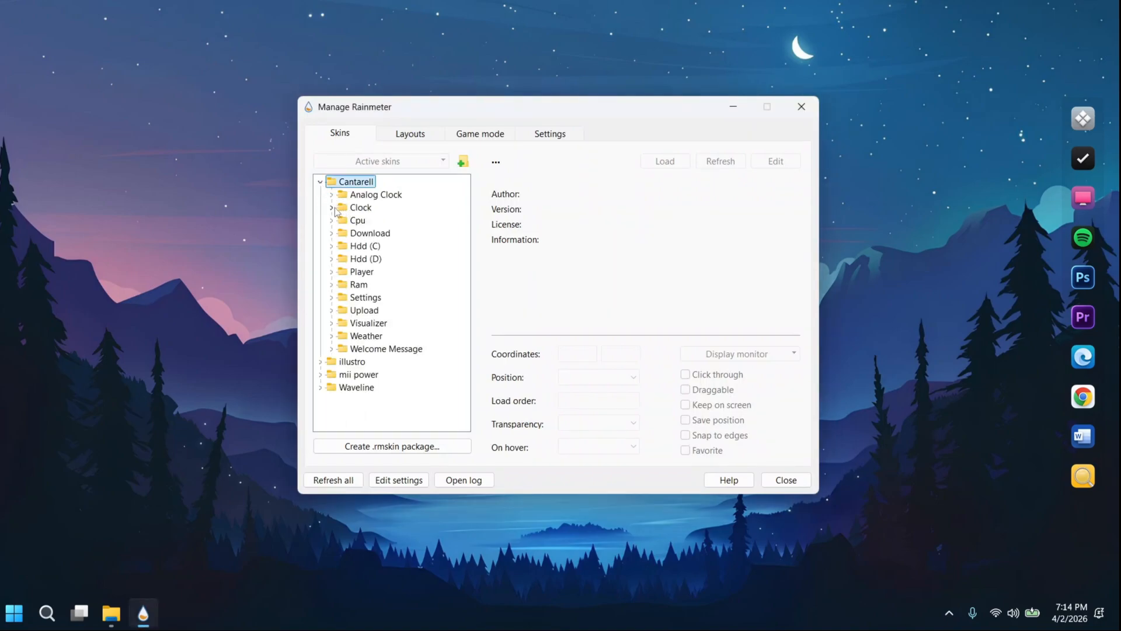
left_click(332, 208)
left_click(361, 221)
left_click(665, 162)
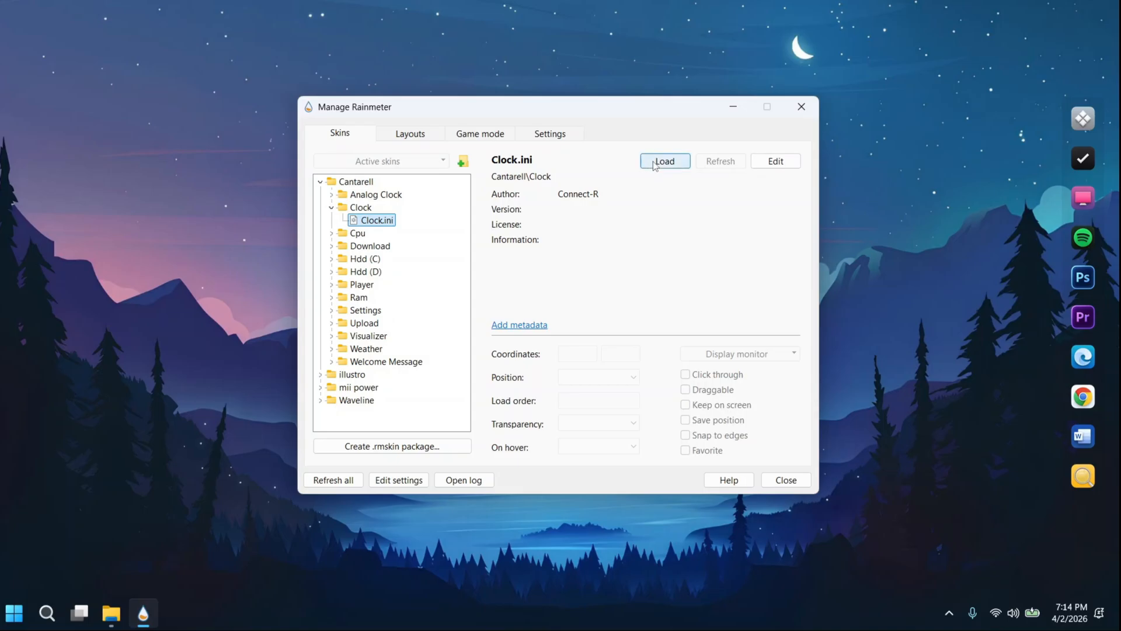
Step: Enlarge the Cantarell clock and move it slightly away from the desktop's upper-left corner
left_click(87, 54)
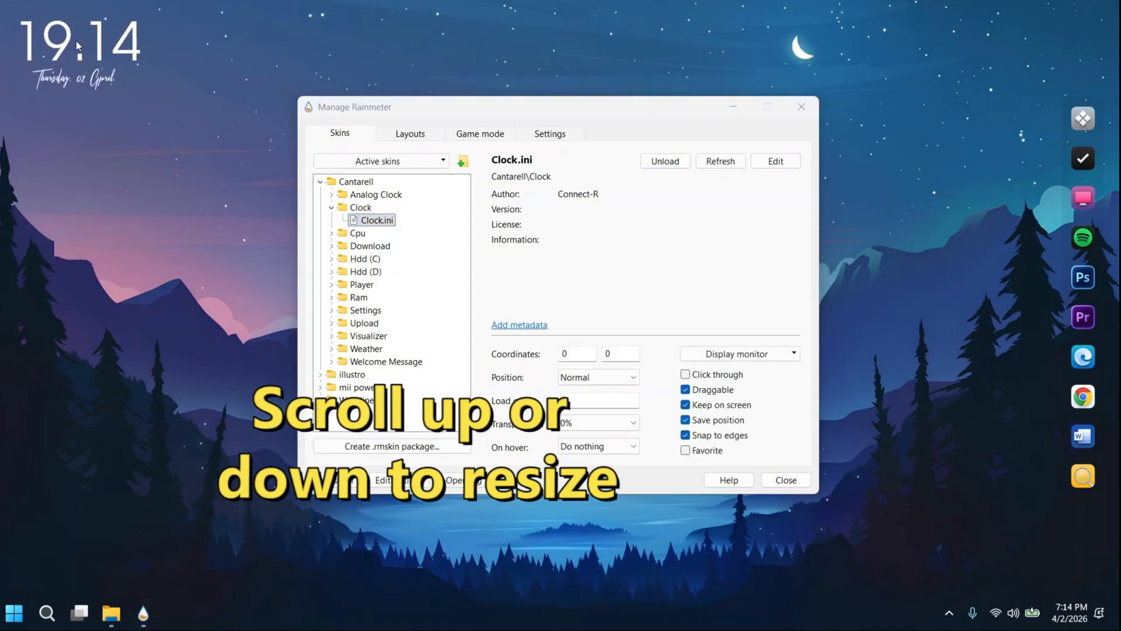
scroll(76, 41, "up", 2)
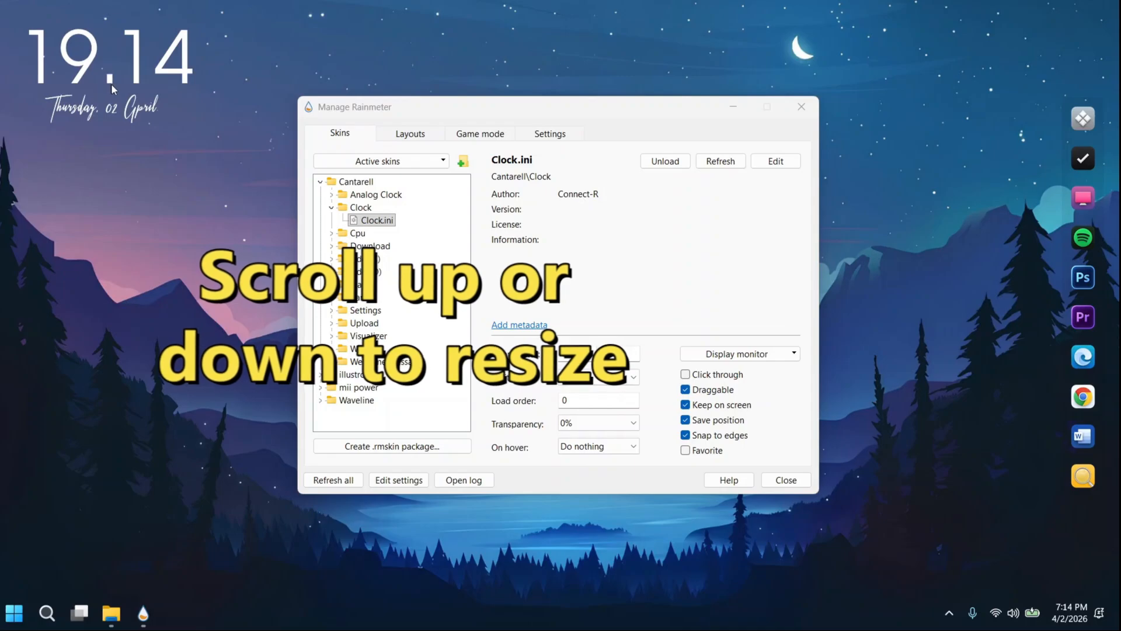
scroll(113, 92, "up", 2)
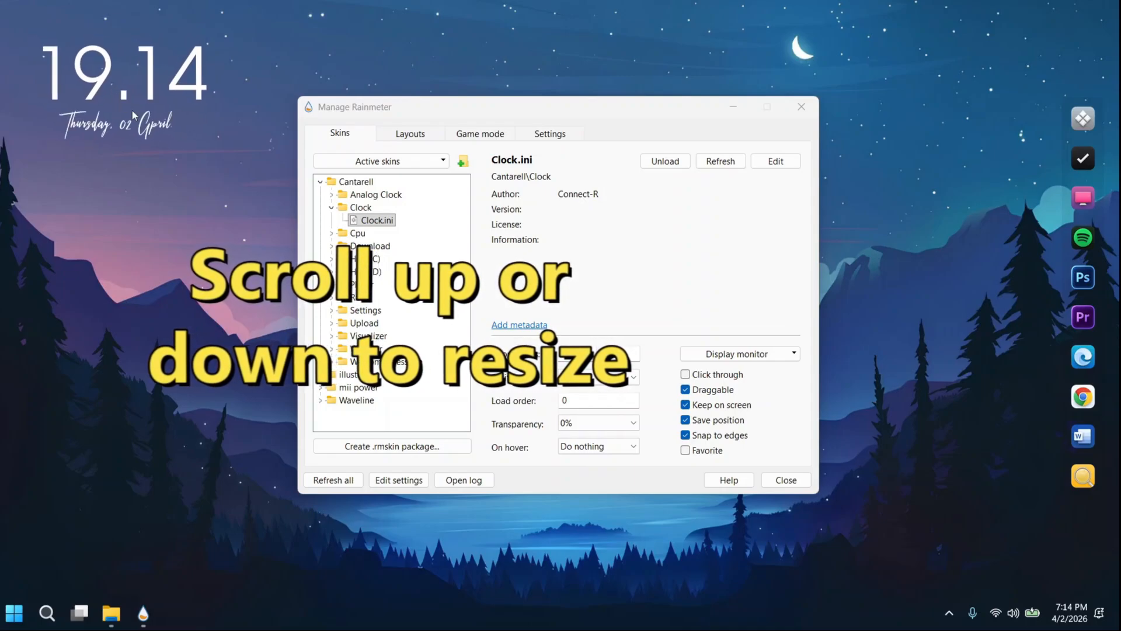
Step: Load Cantarell's Settings.ini, switch the clock to the 12 h format and close the skin's settings
left_click(332, 311)
left_click(381, 323)
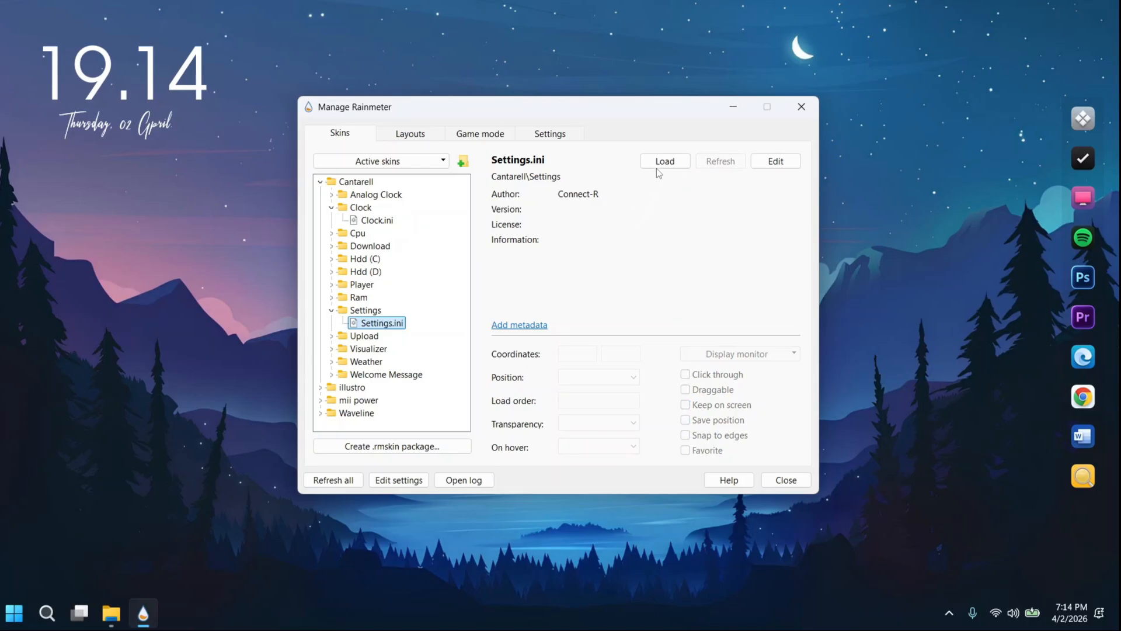
left_click(657, 168)
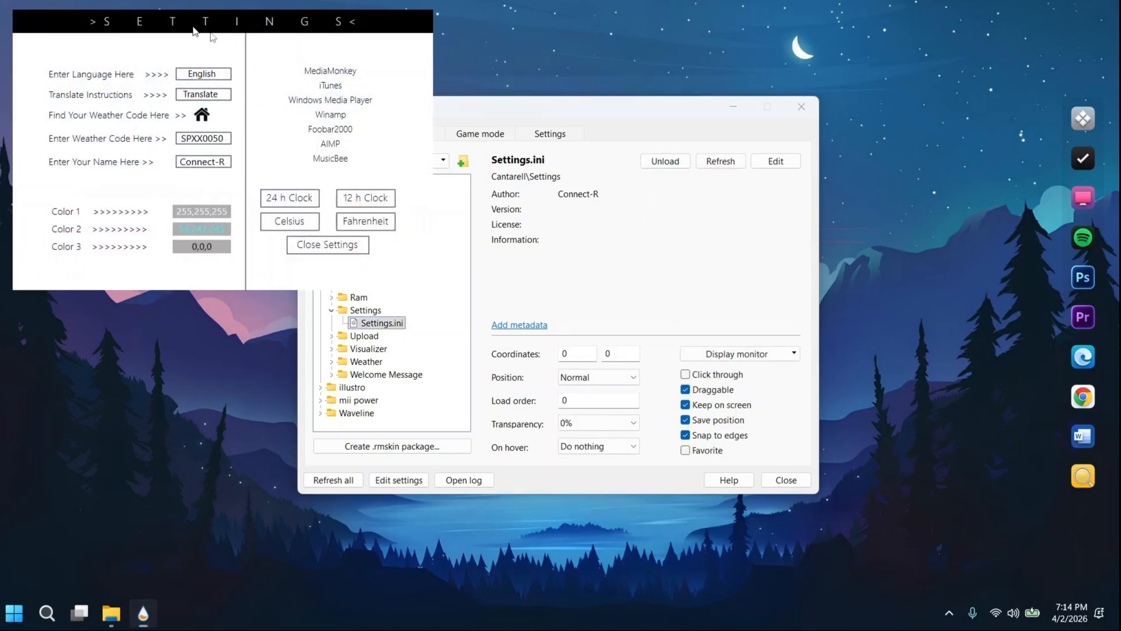
left_click_drag(195, 31, 499, 27)
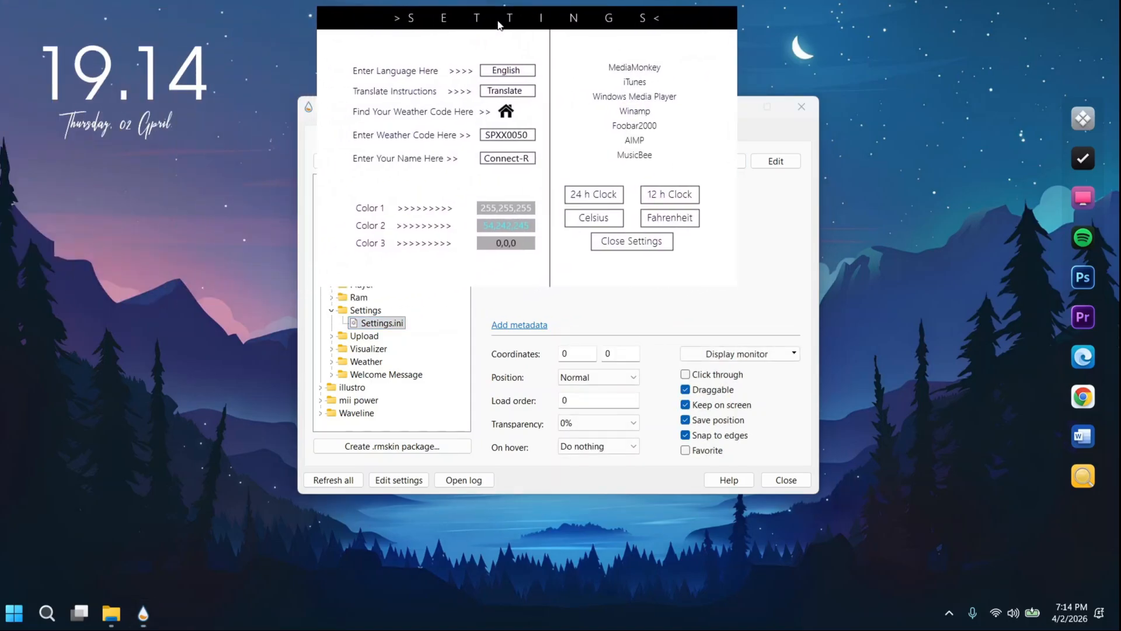
left_click(663, 198)
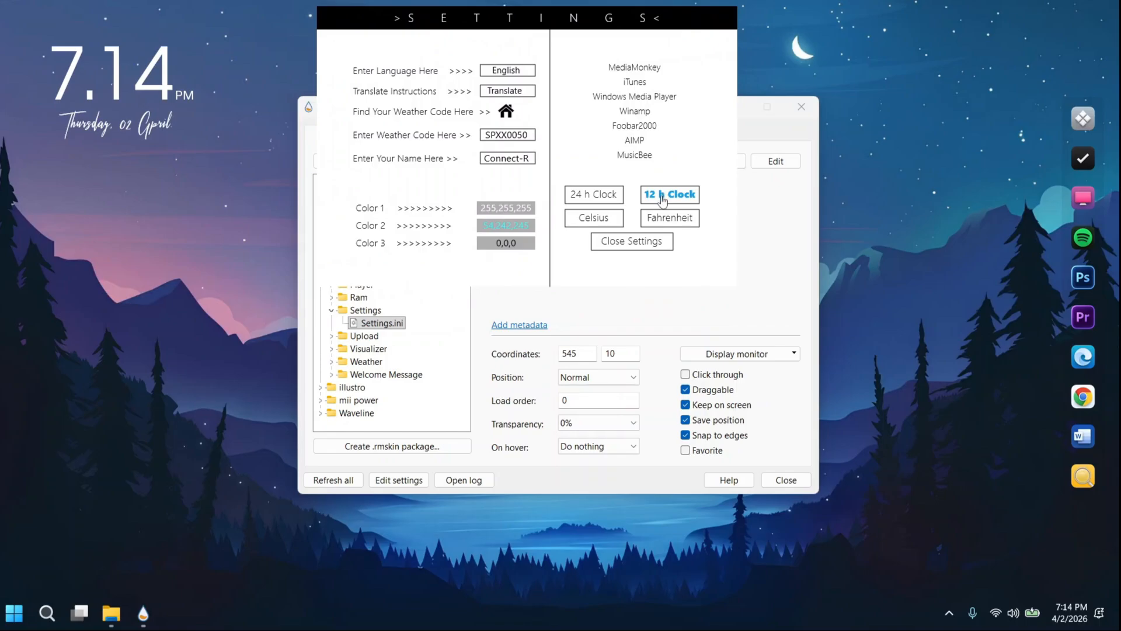
left_click(647, 245)
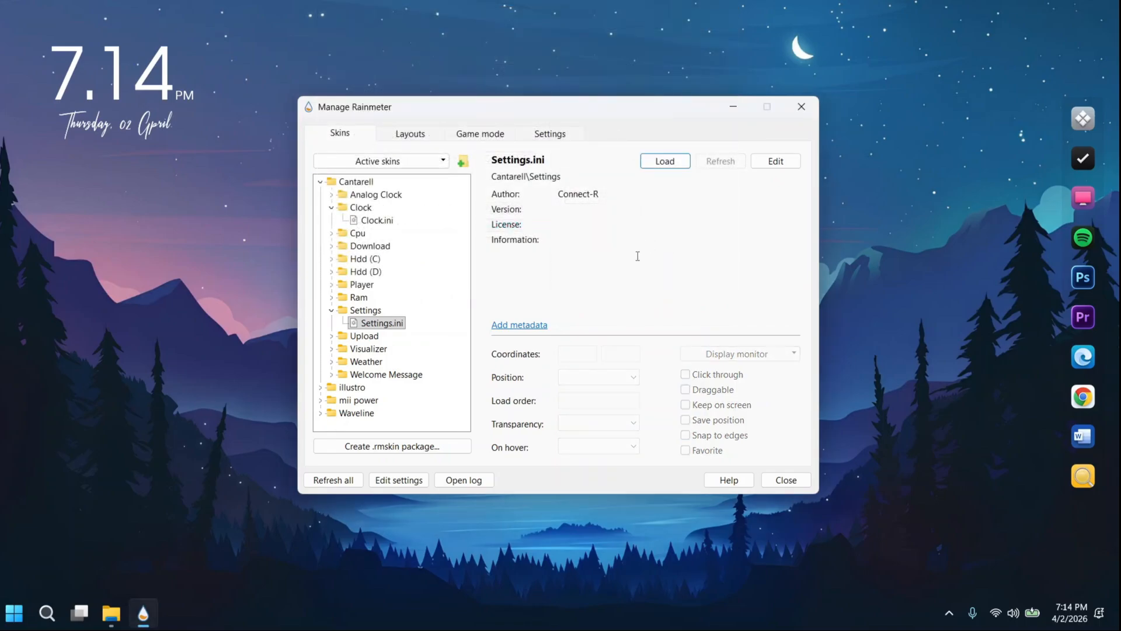
Step: Load the white W.ini variant of the mii power\power skin
left_click(320, 182)
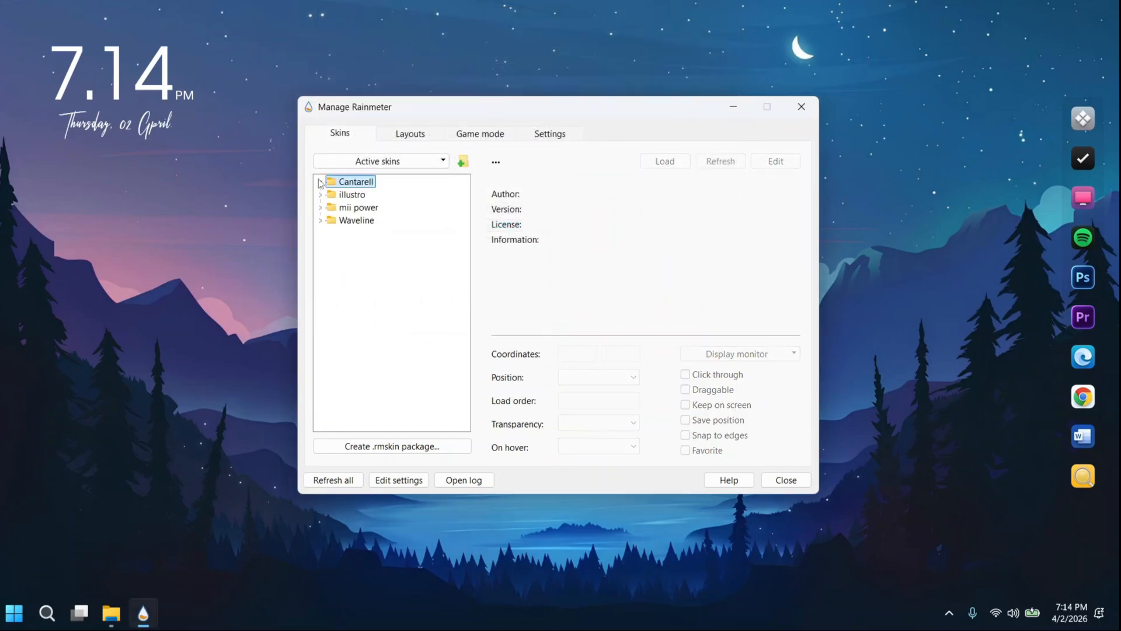
left_click(320, 207)
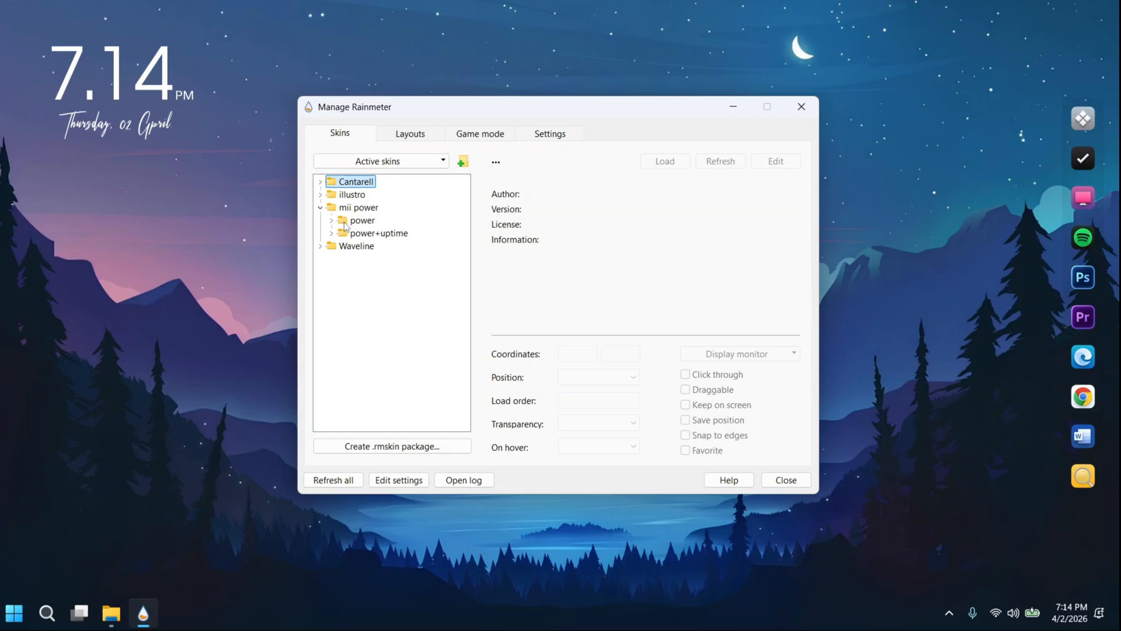
left_click(331, 221)
left_click(355, 246)
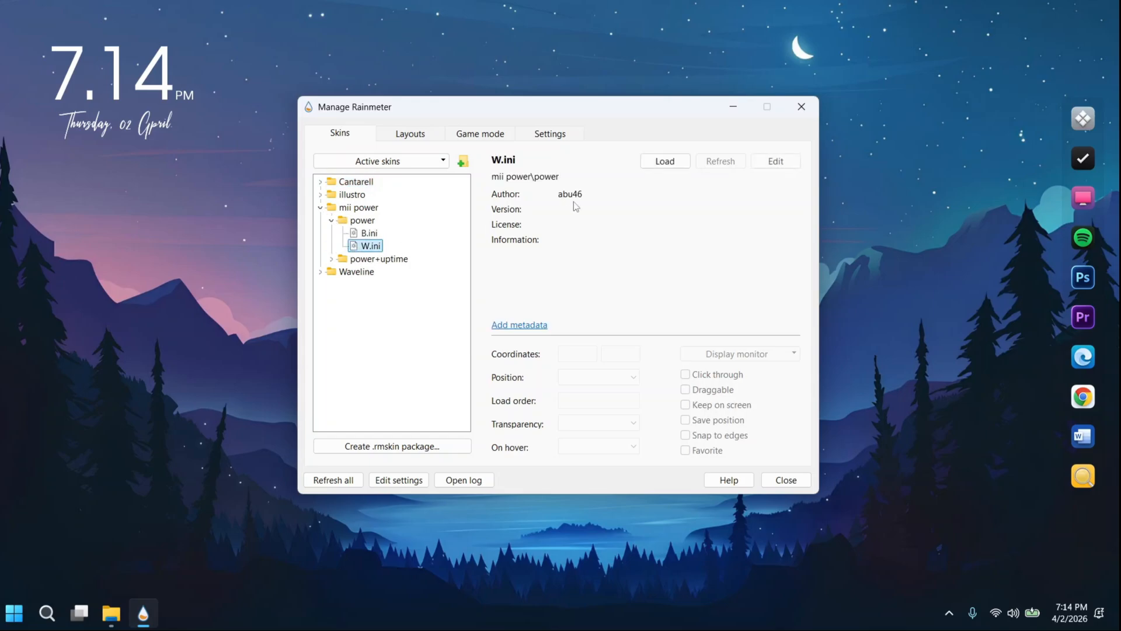
left_click(684, 159)
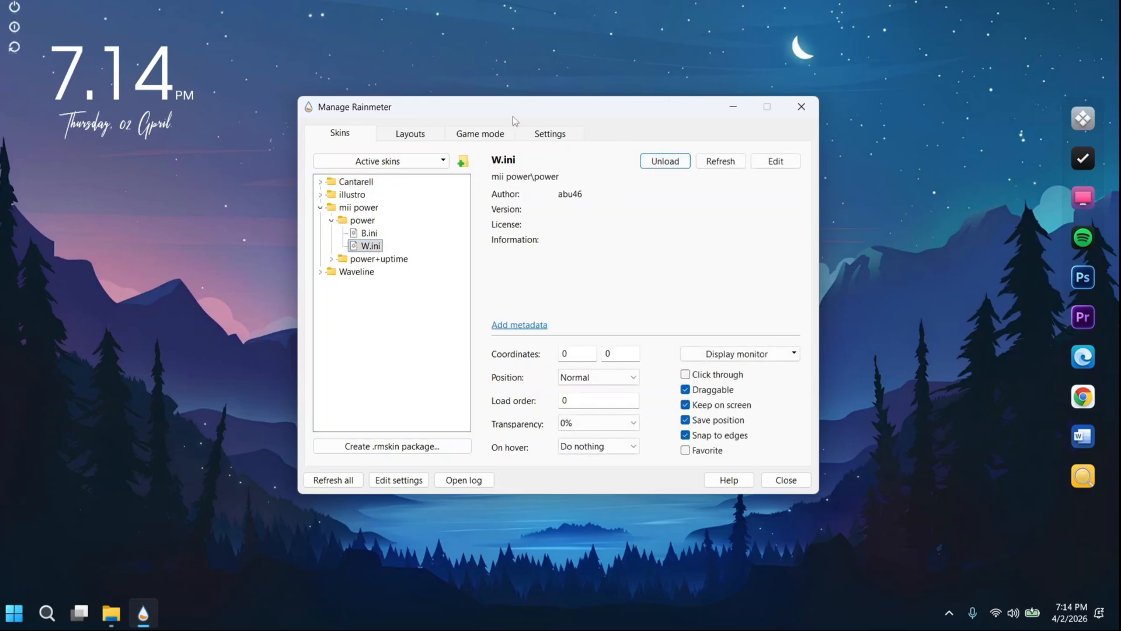
Step: Place the power controls skin just right of the clock, at about coordinates 362, 100
left_click_drag(512, 117, 645, 244)
left_click(15, 54)
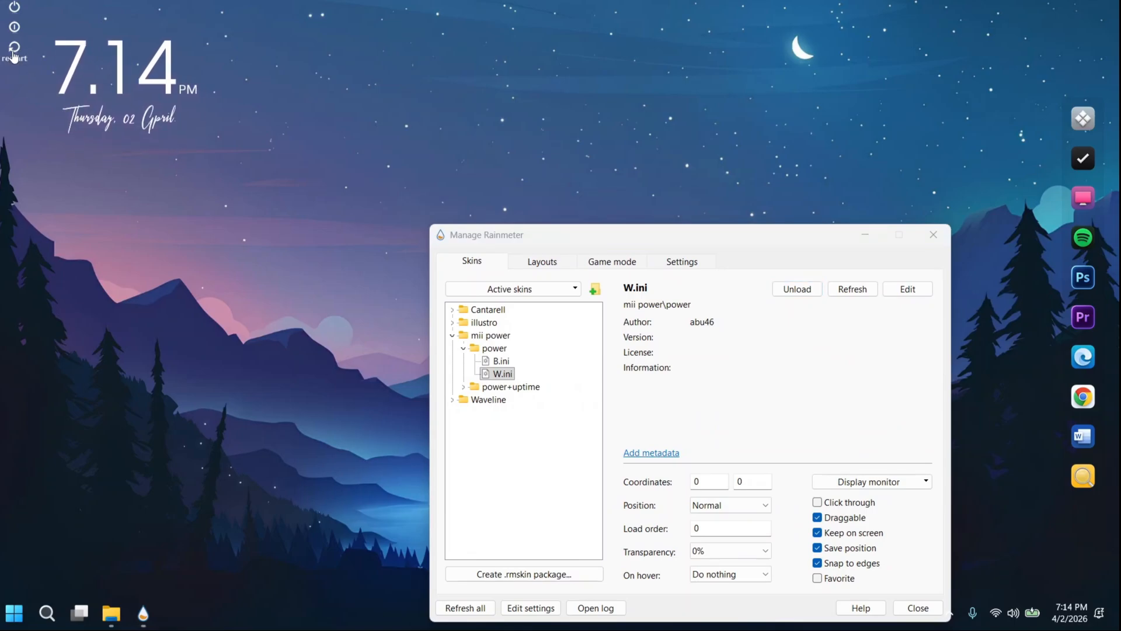
left_click_drag(20, 50, 225, 111)
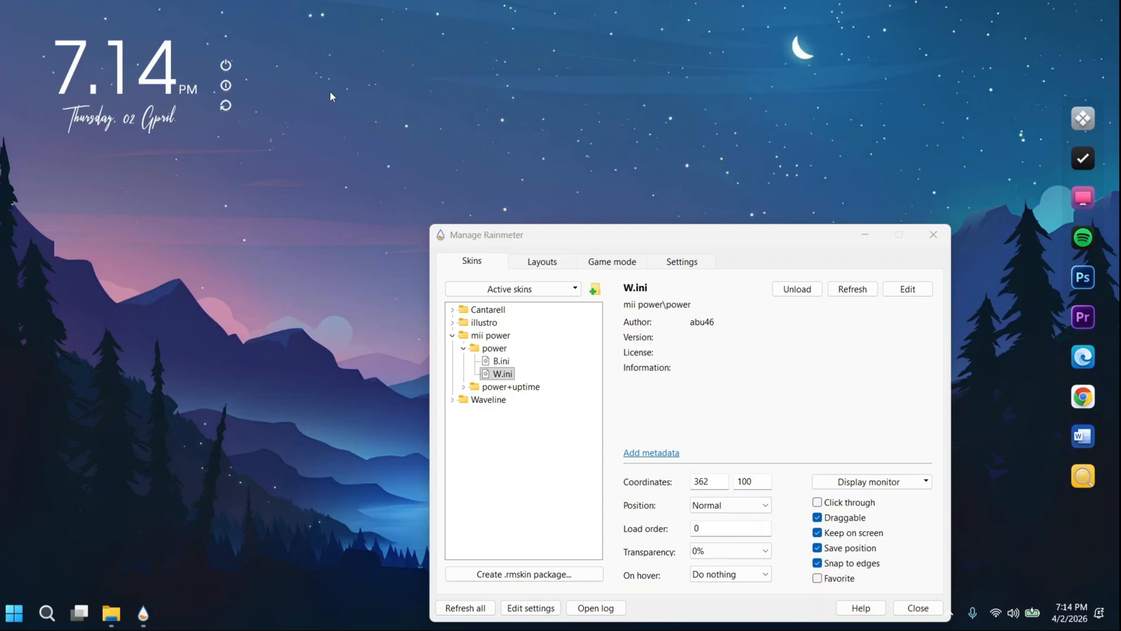
Step: Load Waveline's Skin.ini and place the visualizer centred just above the taskbar, at about coordinates 582, 880
left_click_drag(523, 243, 502, 78)
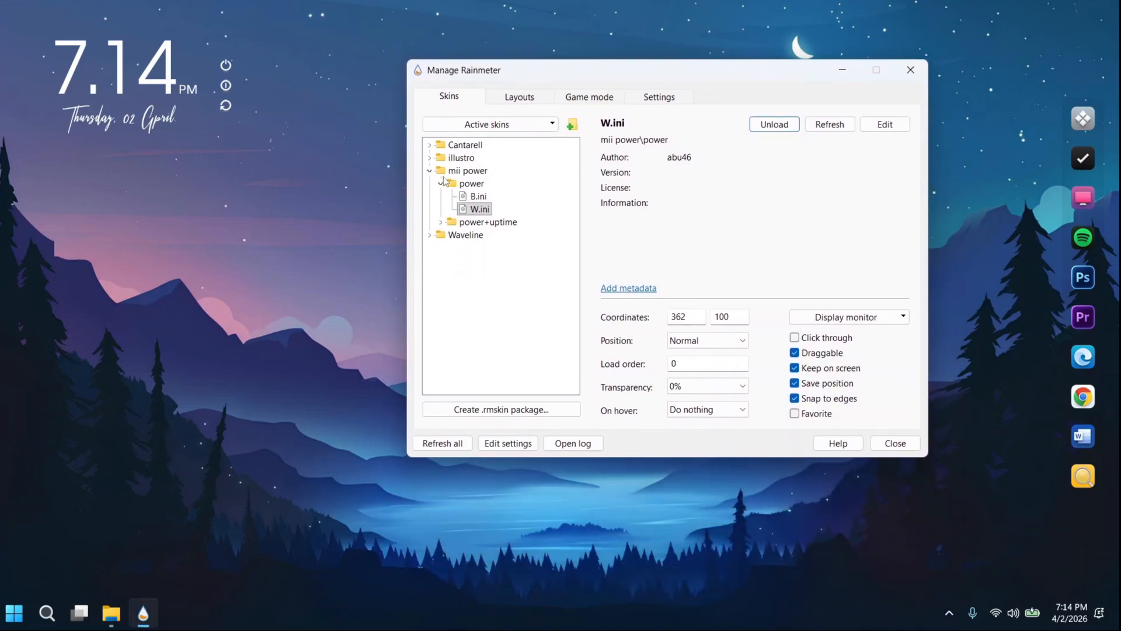
left_click(430, 170)
left_click(430, 183)
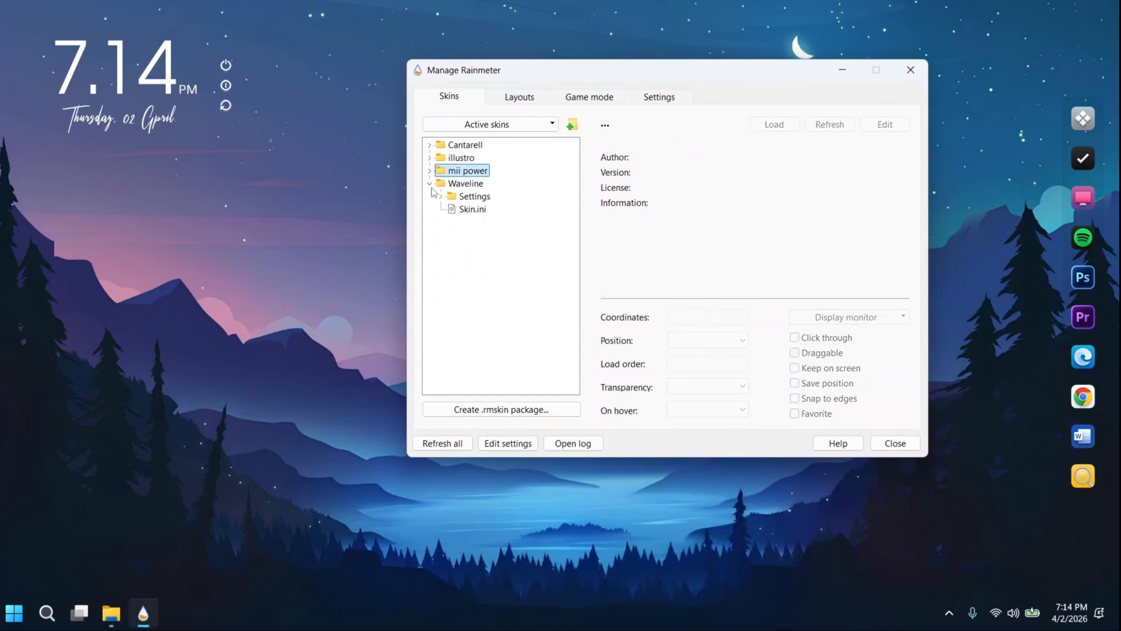
left_click(463, 210)
left_click(768, 125)
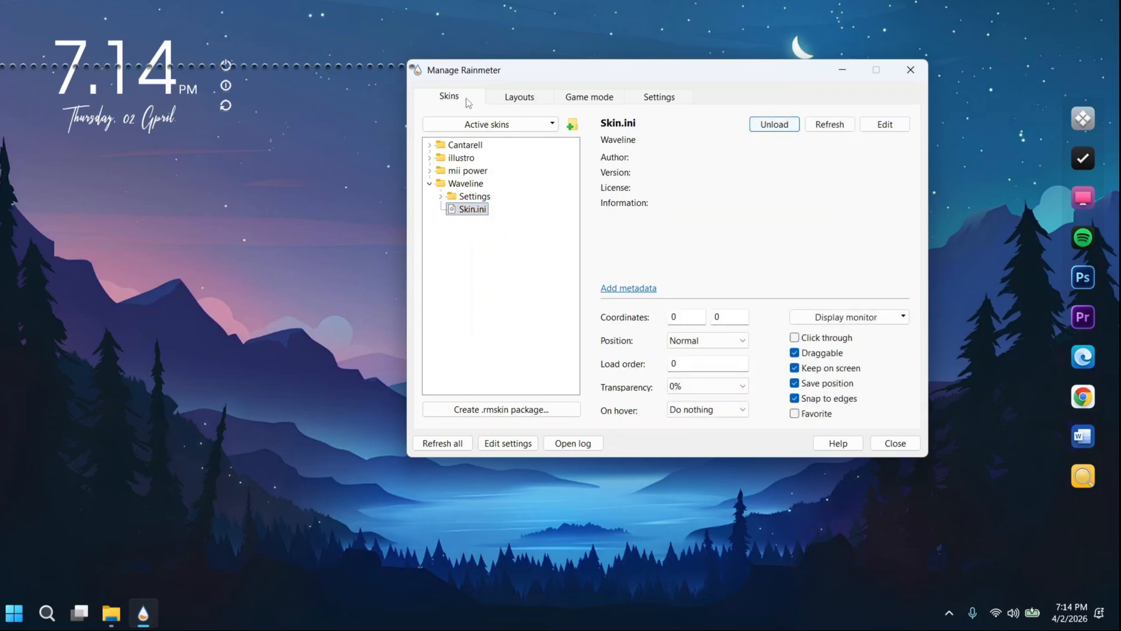
left_click_drag(383, 91, 689, 577)
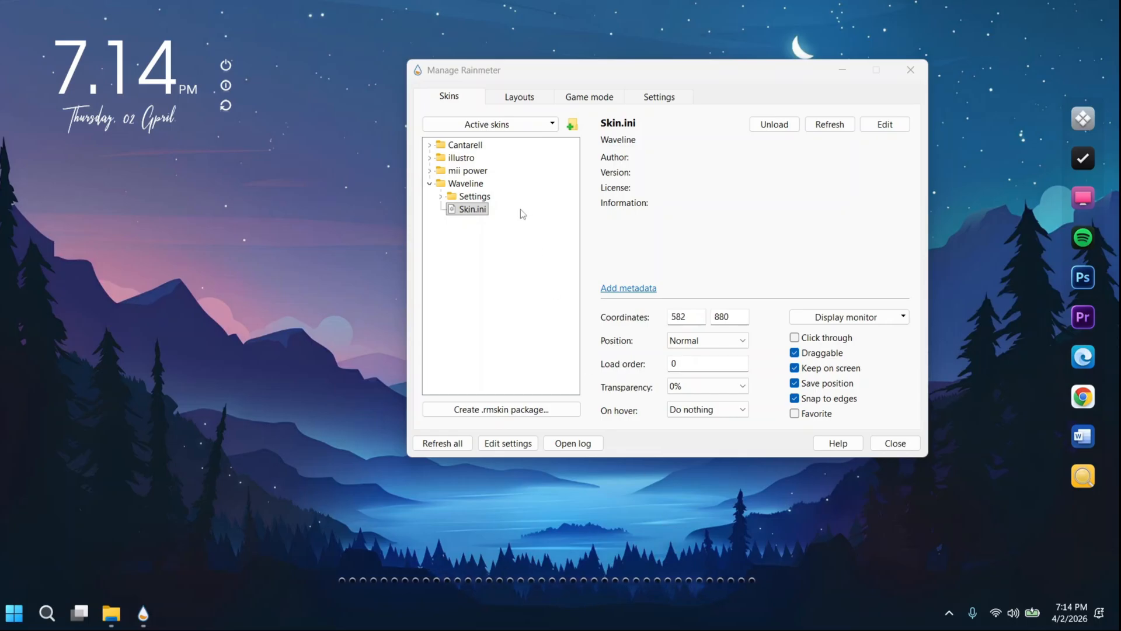
Step: Load Waveline's Settings\General.ini, minimize the skin manager and move the General settings skin to the upper middle of the desktop
left_click(441, 196)
left_click(479, 209)
left_click(771, 118)
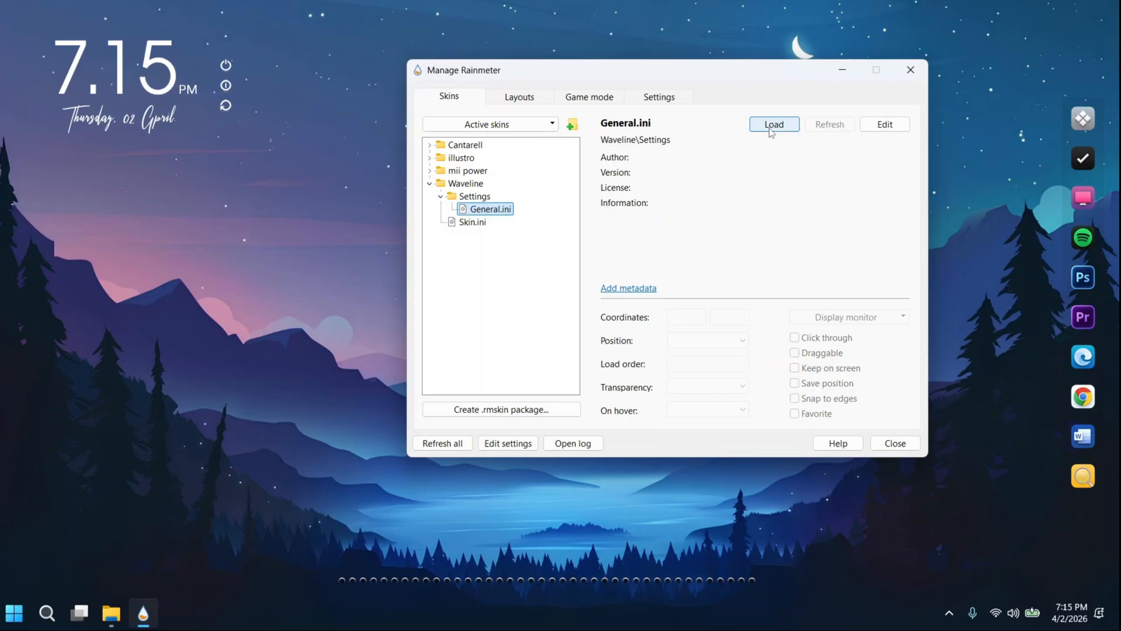
left_click(769, 128)
left_click(842, 70)
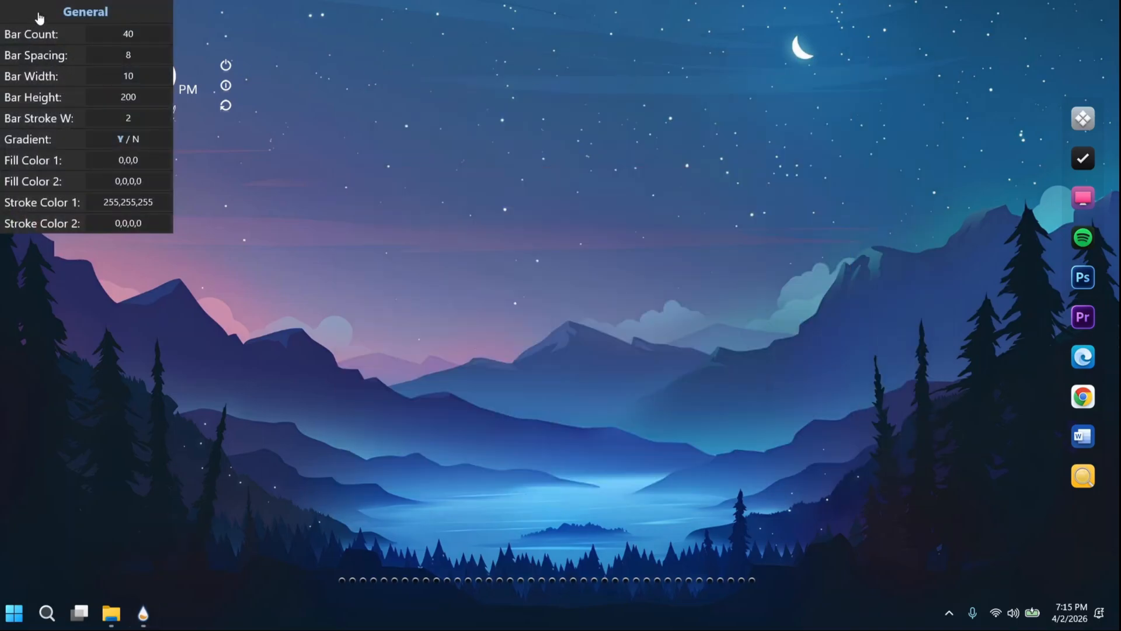
left_click_drag(40, 13, 528, 178)
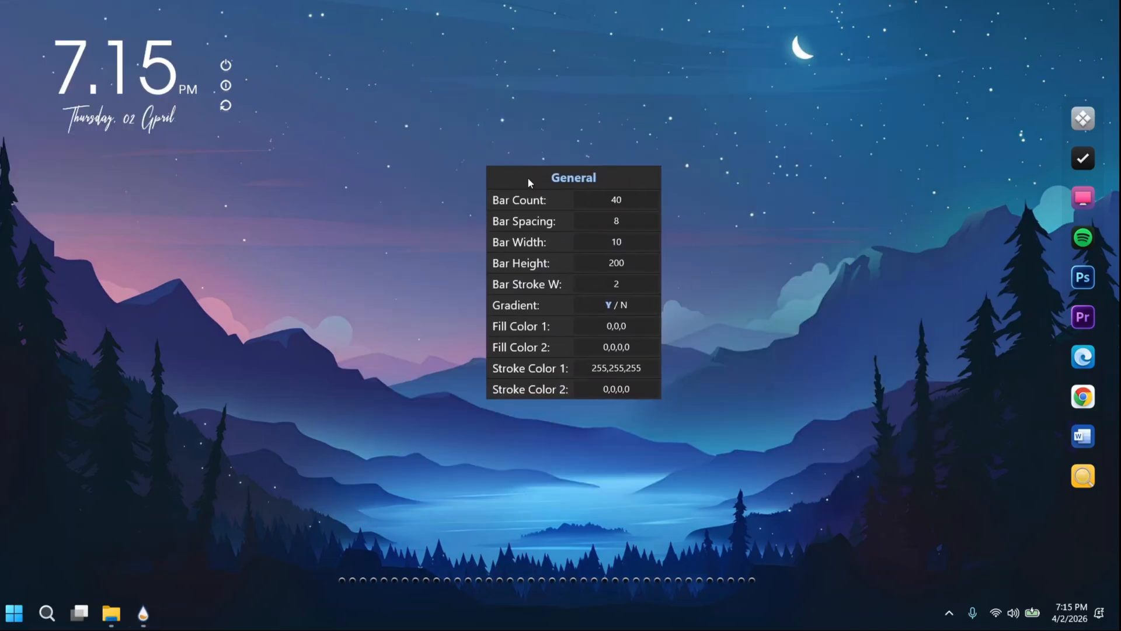
Step: Set Waveline's bar count to 20 and unload its General settings skin
left_click(616, 205)
key("Return")
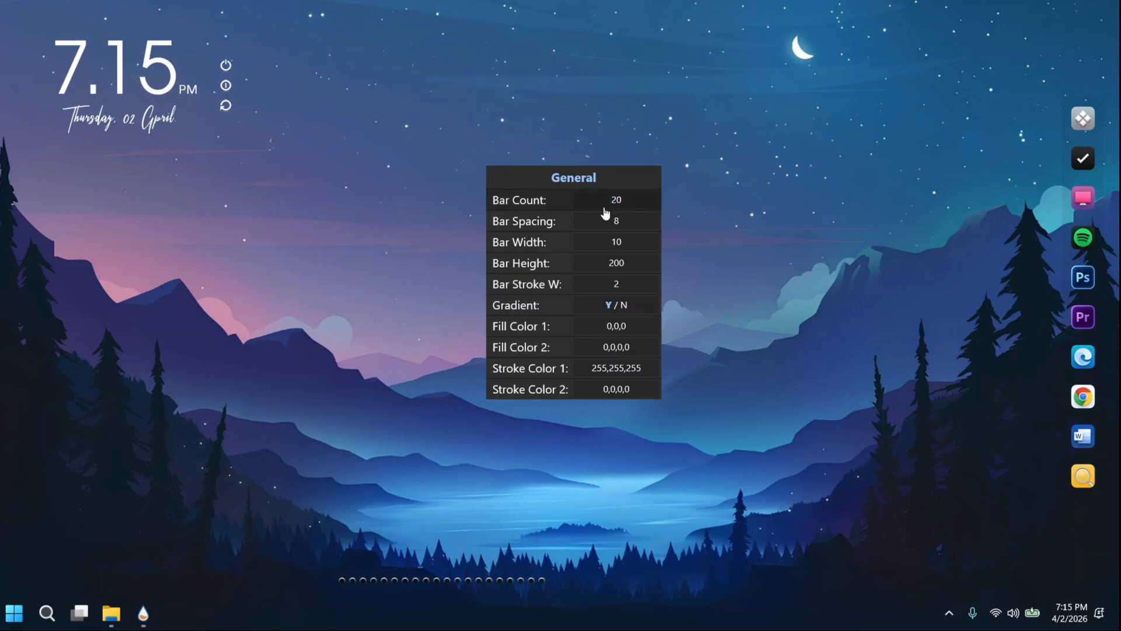
right_click(600, 168)
right_click(547, 183)
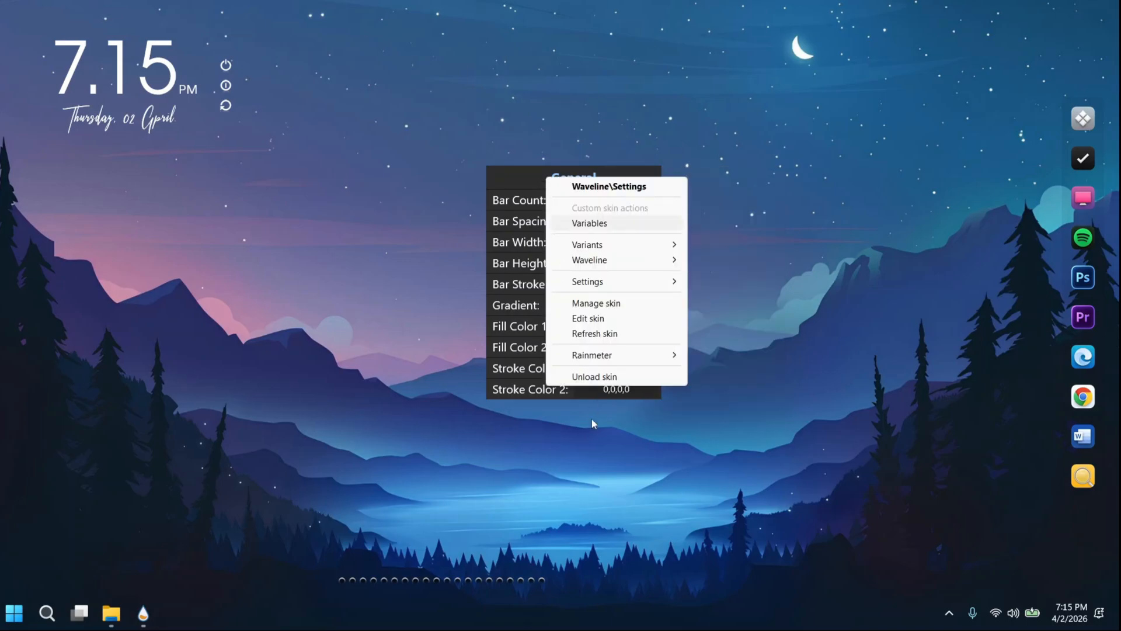
left_click(591, 376)
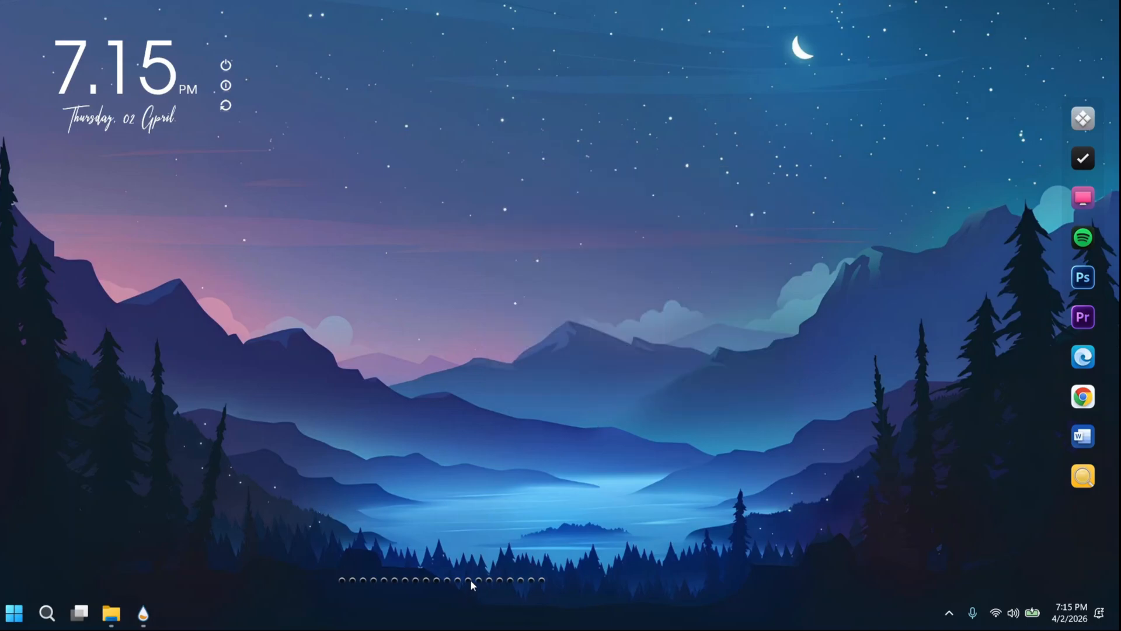
Step: Recentre the Waveline visualizer just above the taskbar, and close the Rainmeter manager and the Skins folder window
left_click_drag(471, 580, 592, 608)
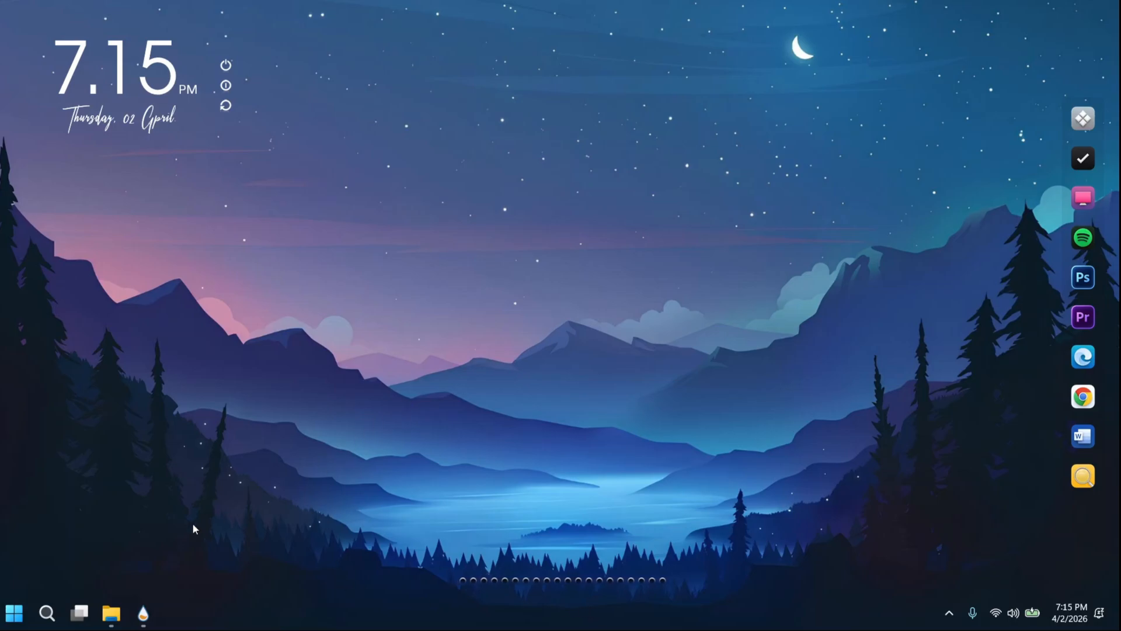
left_click(143, 613)
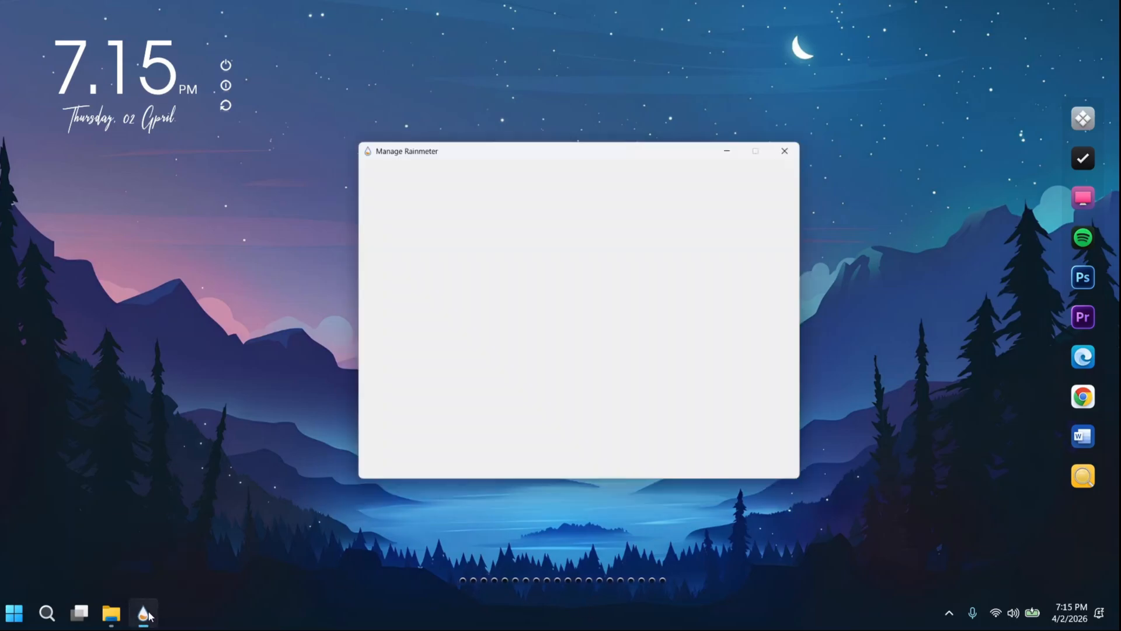
left_click(910, 70)
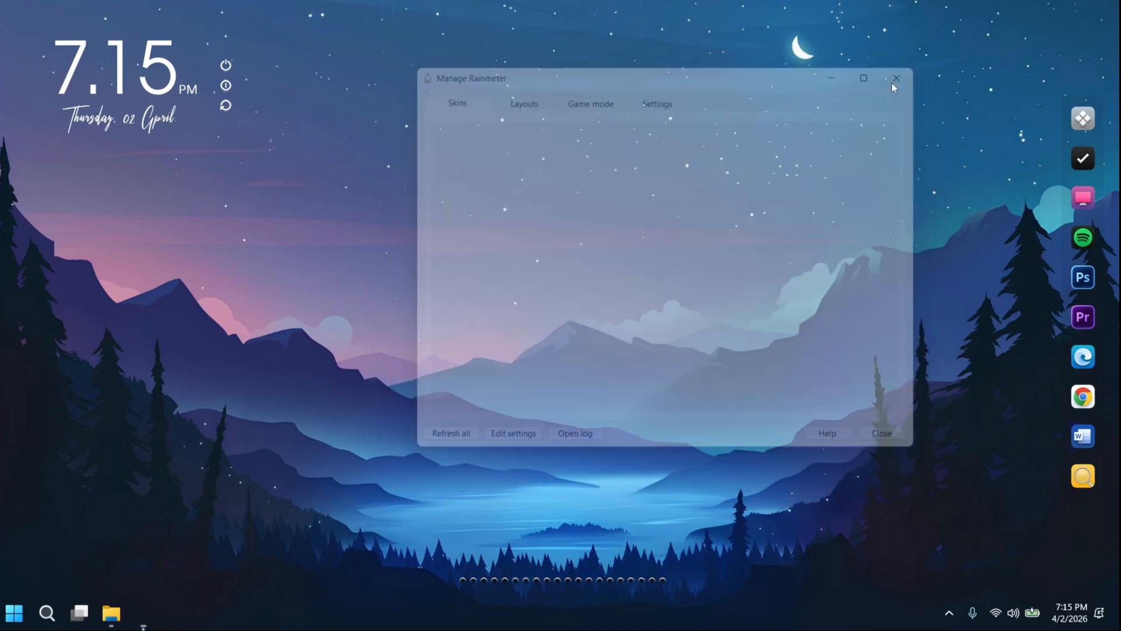
mouse_move(119, 604)
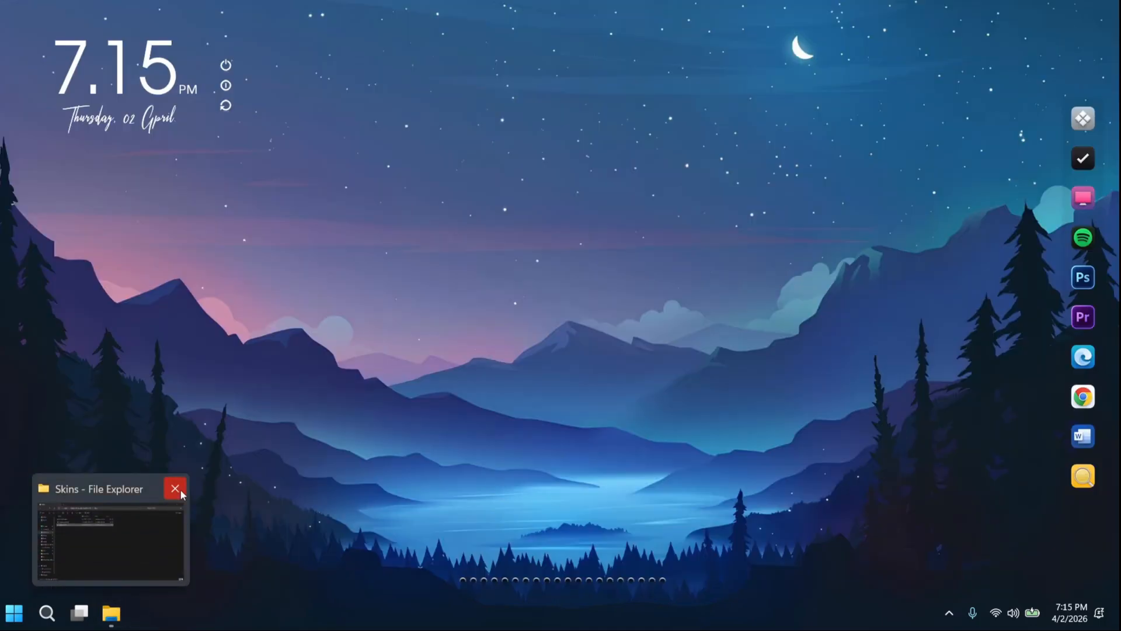
left_click(175, 486)
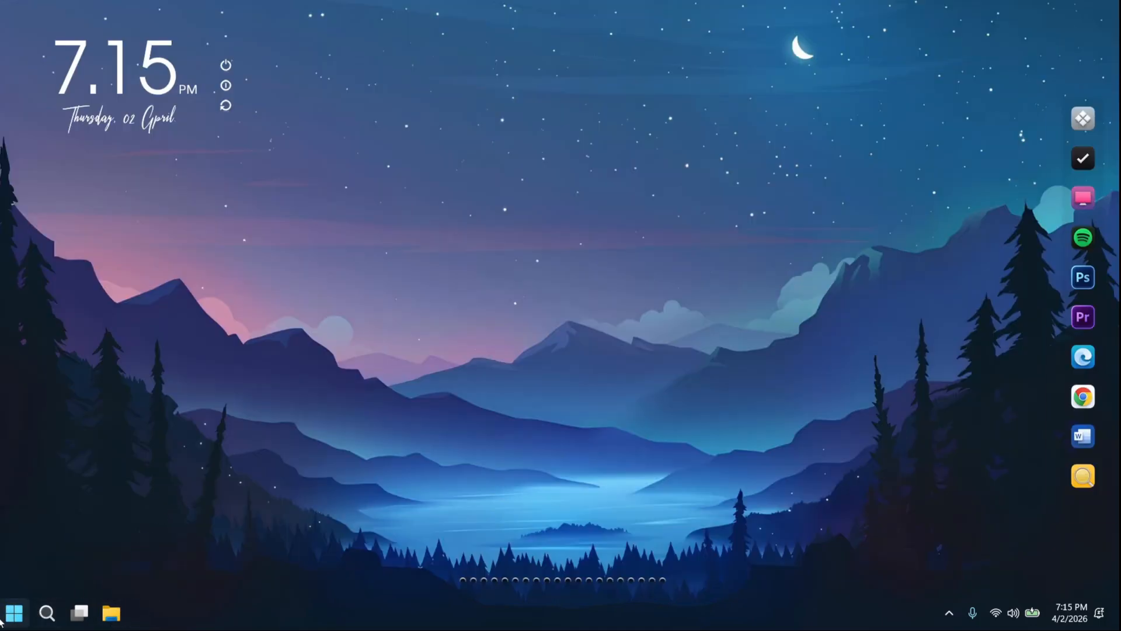
Step: Open Spotify, play Gata Only (Remix) and minimize the player to check the visualizer on the desktop
left_click(1, 620)
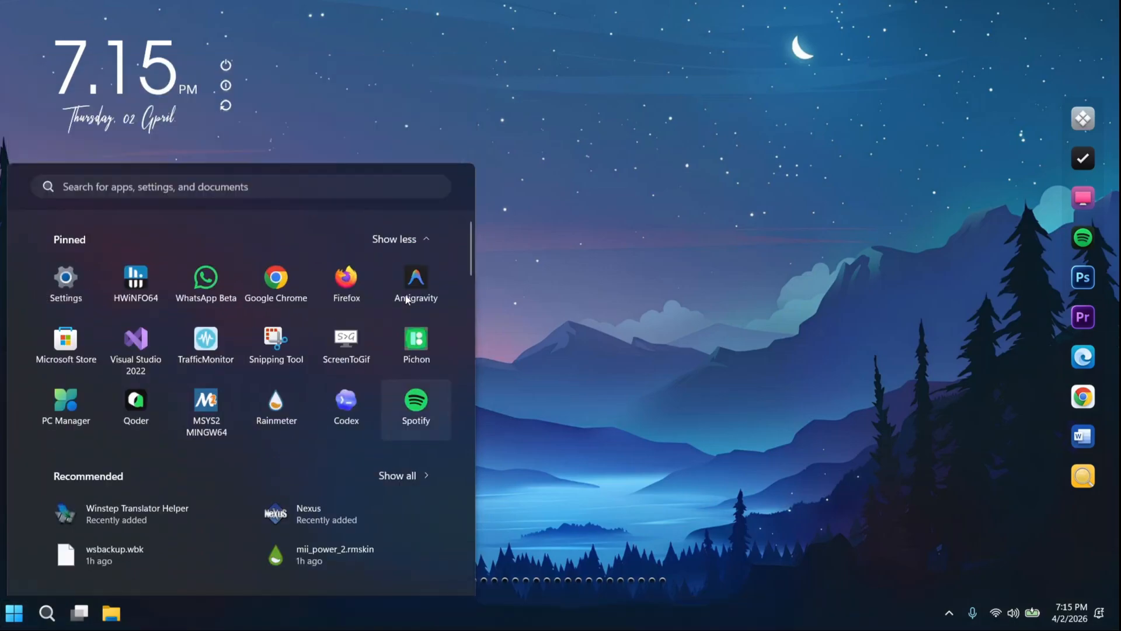
left_click(416, 407)
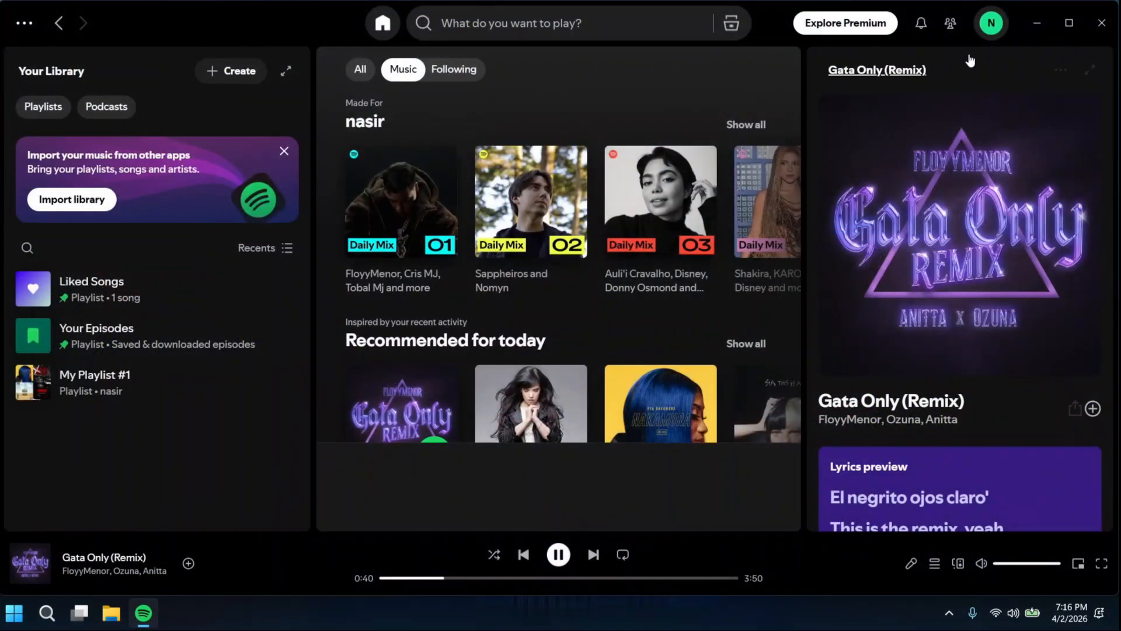
left_click(1038, 23)
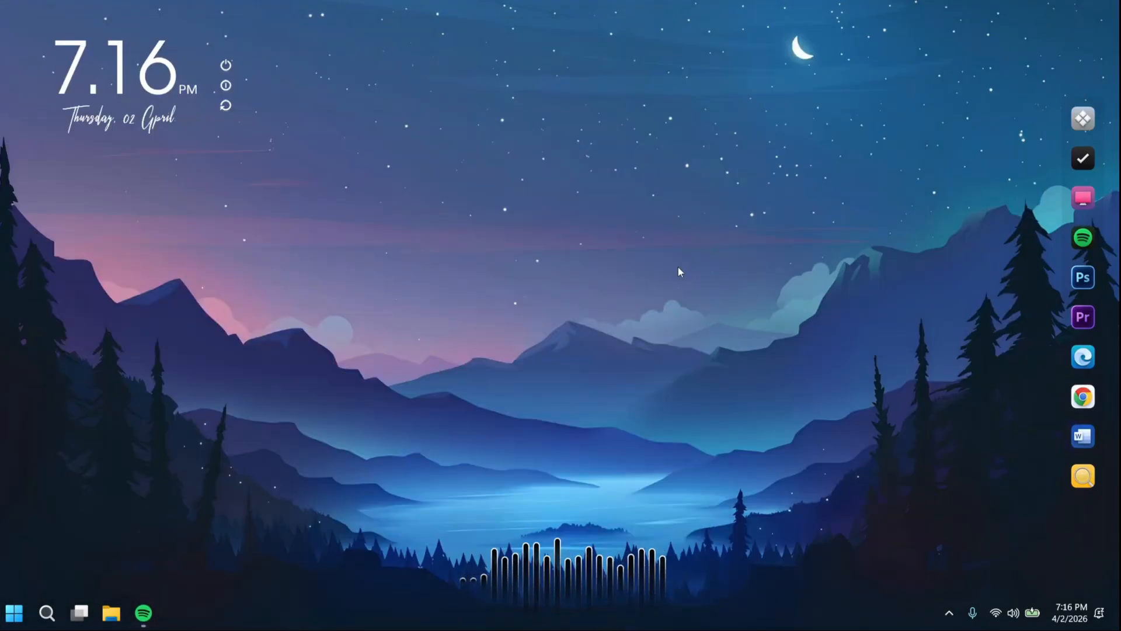